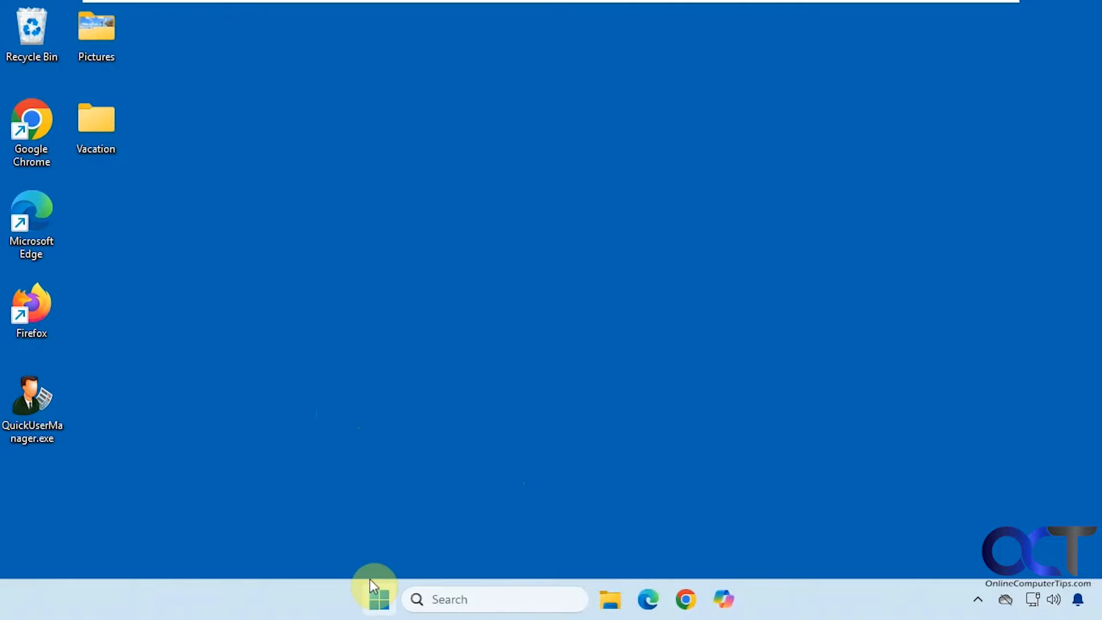
# Review the other user accounts listed on the Windows Settings Accounts page
pyautogui.click(379, 597)
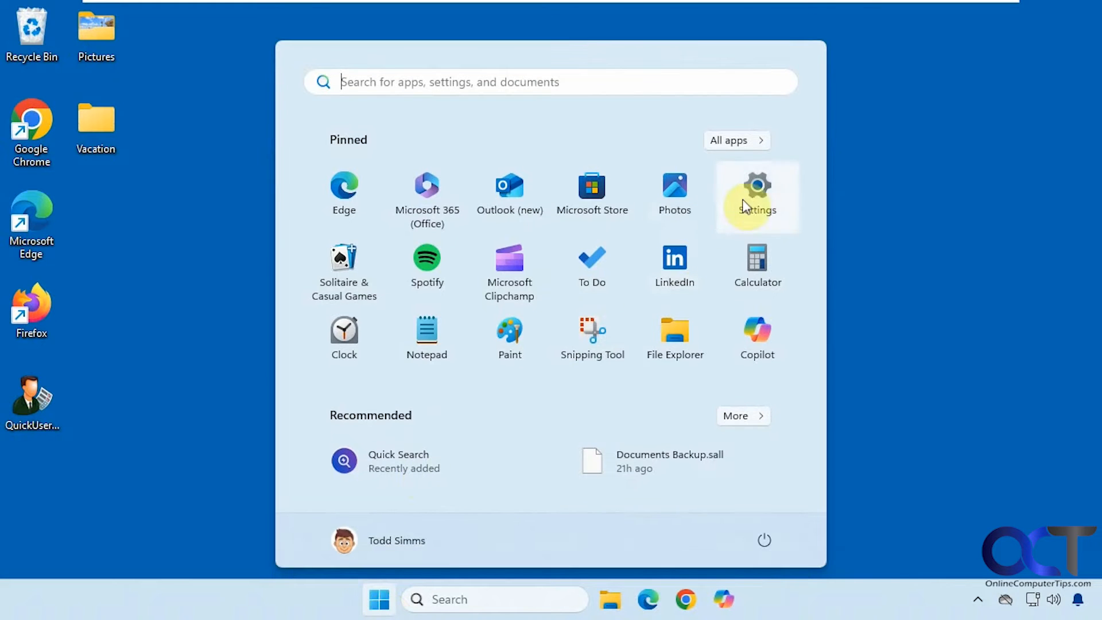
pyautogui.click(746, 198)
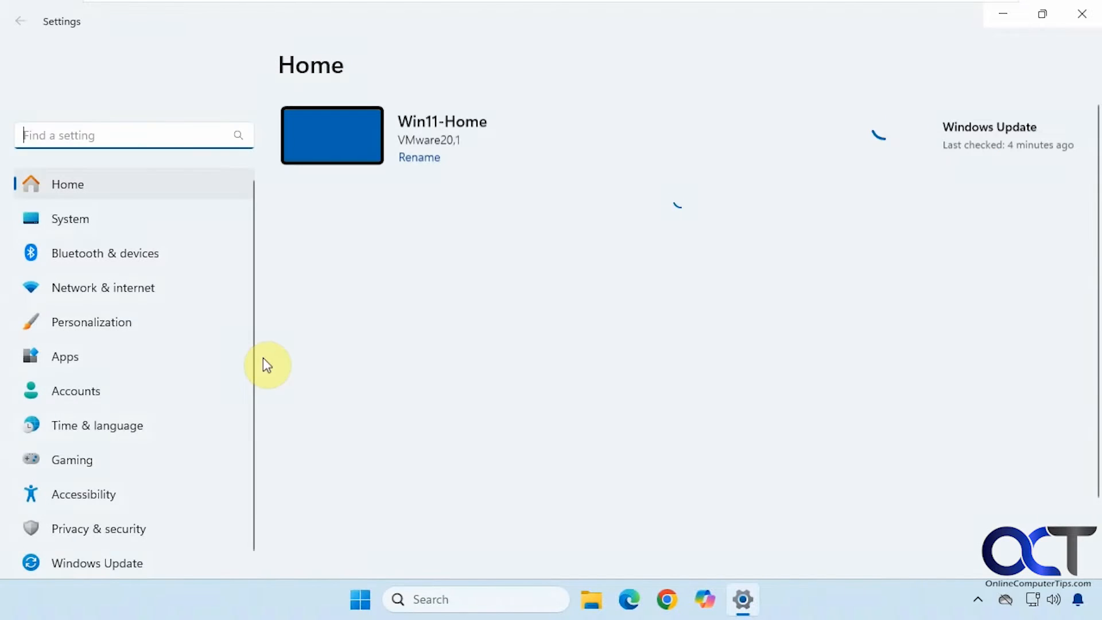
pyautogui.click(95, 396)
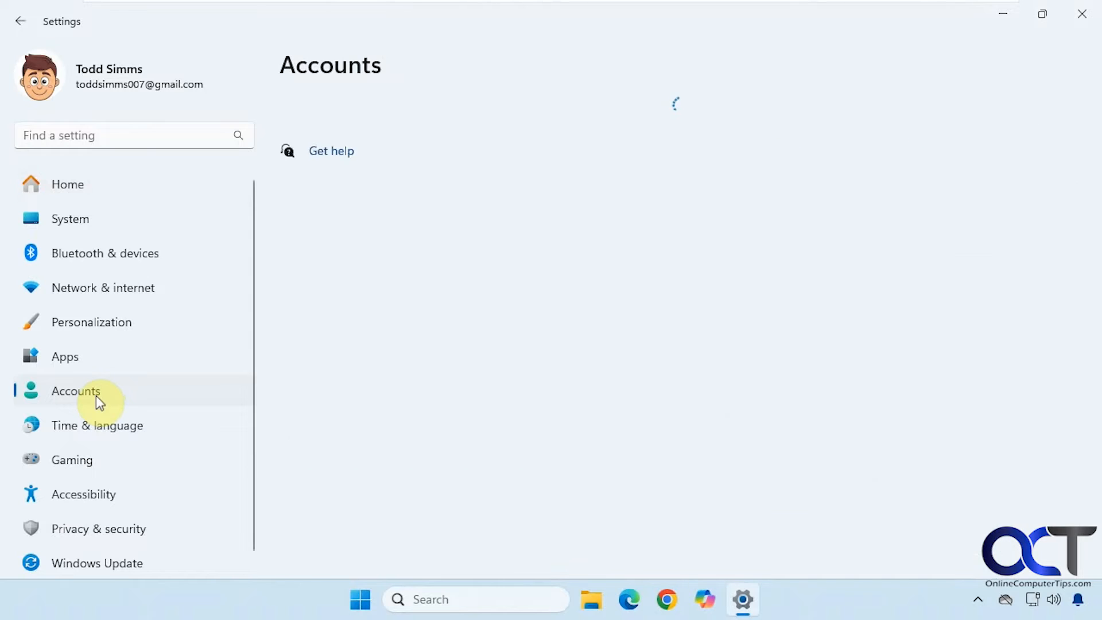
pyautogui.scroll(-2, 763, 352)
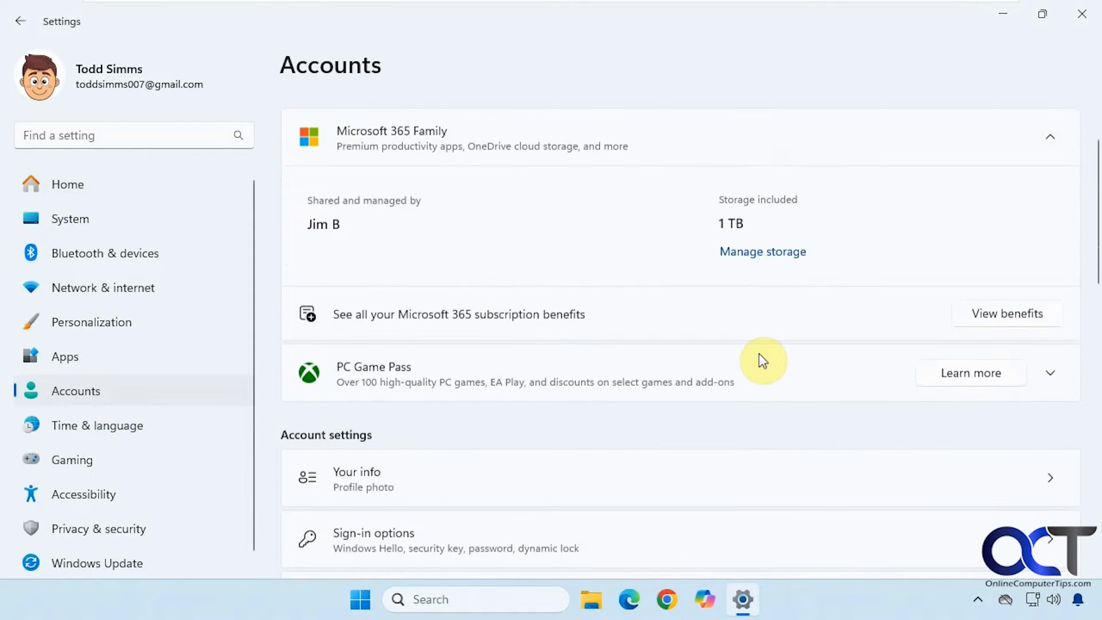
pyautogui.scroll(-5, 759, 354)
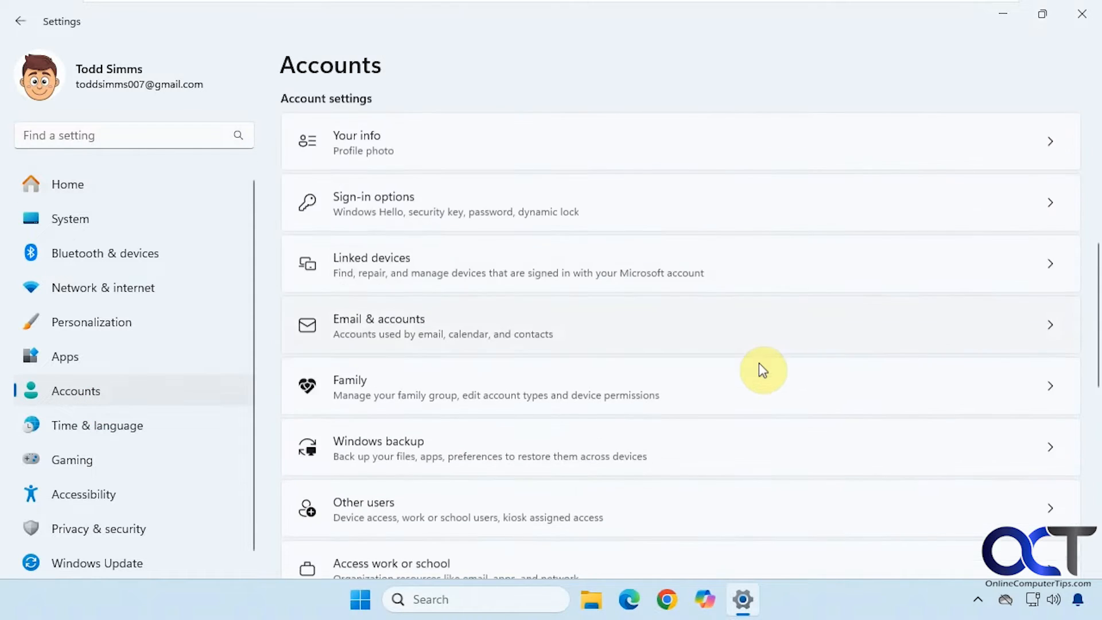
pyautogui.scroll(-2, 759, 364)
pyautogui.click(699, 404)
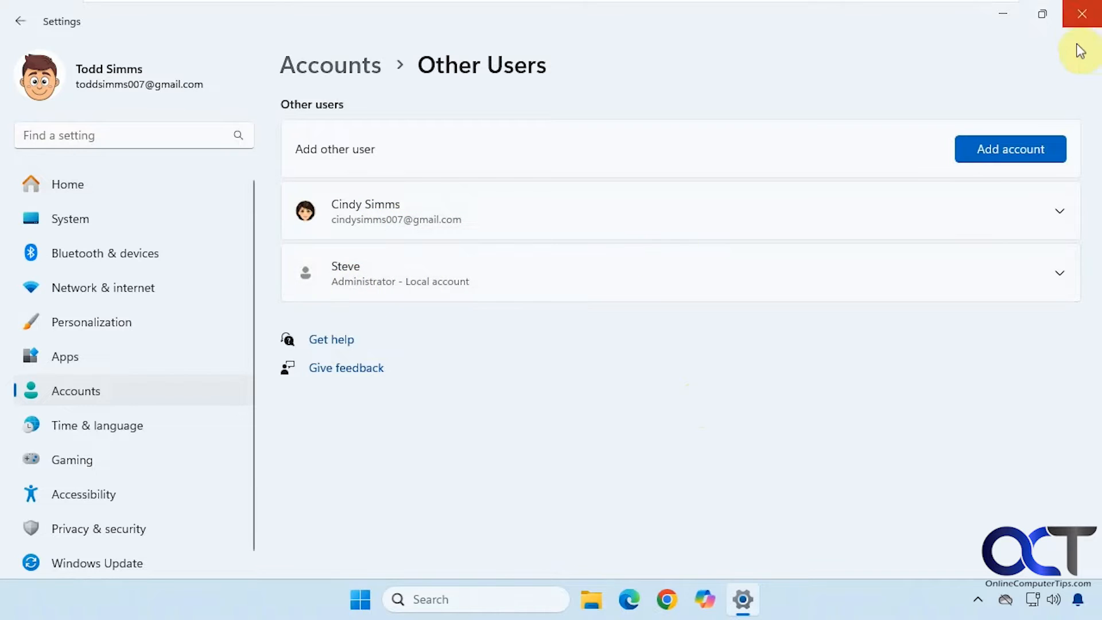
pyautogui.click(1082, 22)
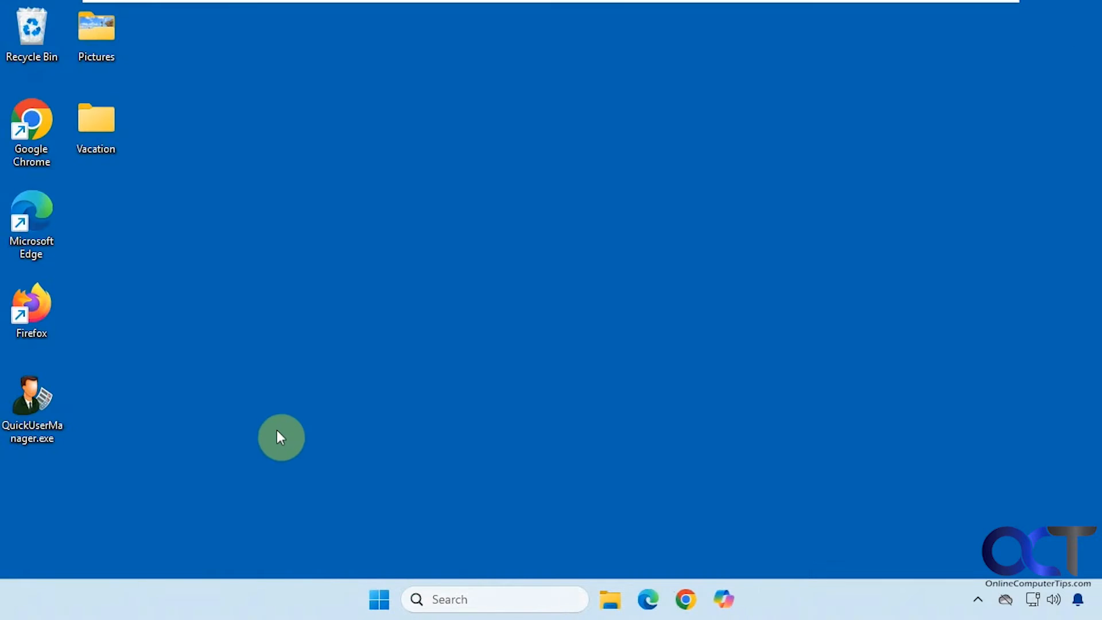
# Check the accounts via netplwiz, then launch Quick User Manager with administrator approval
pyautogui.click(511, 601)
pyautogui.write('net')
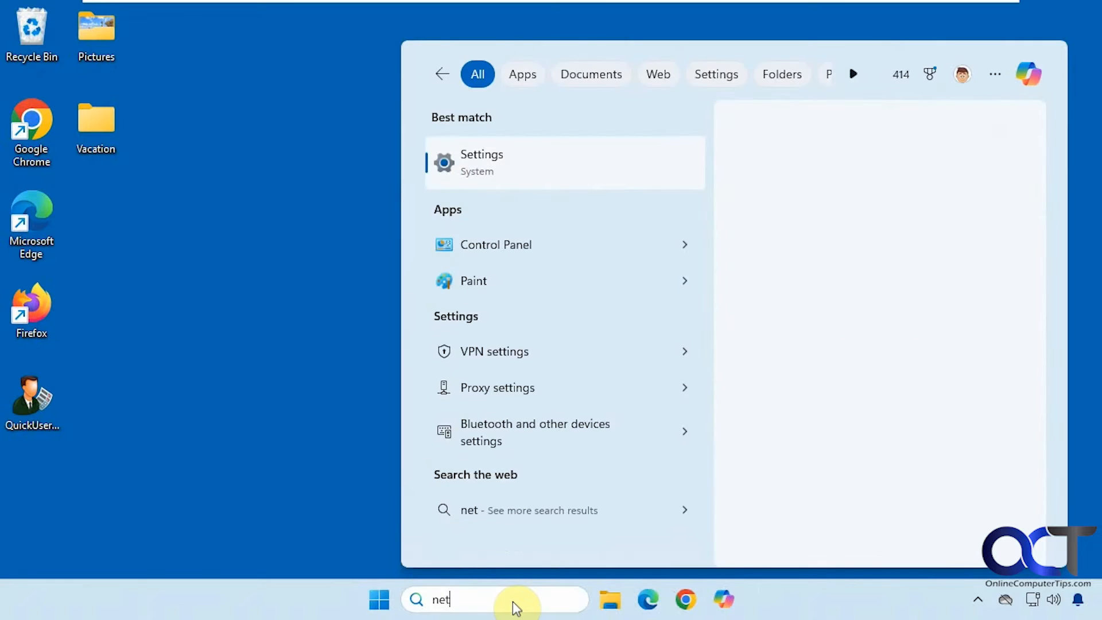
pyautogui.write('plwiz')
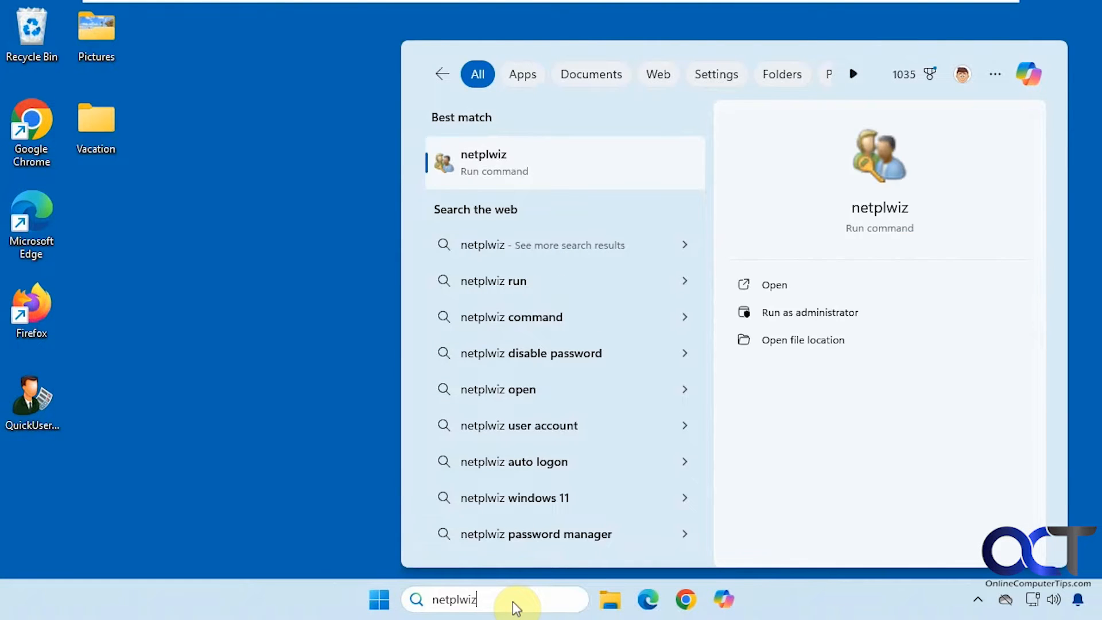
pyautogui.press('Return')
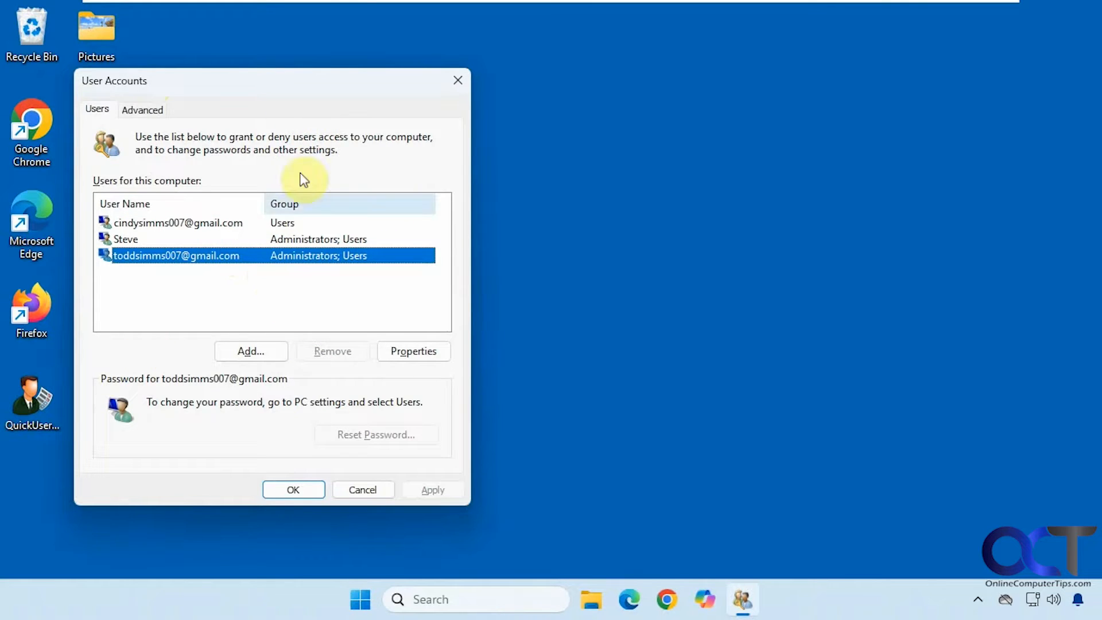
pyautogui.click(364, 489)
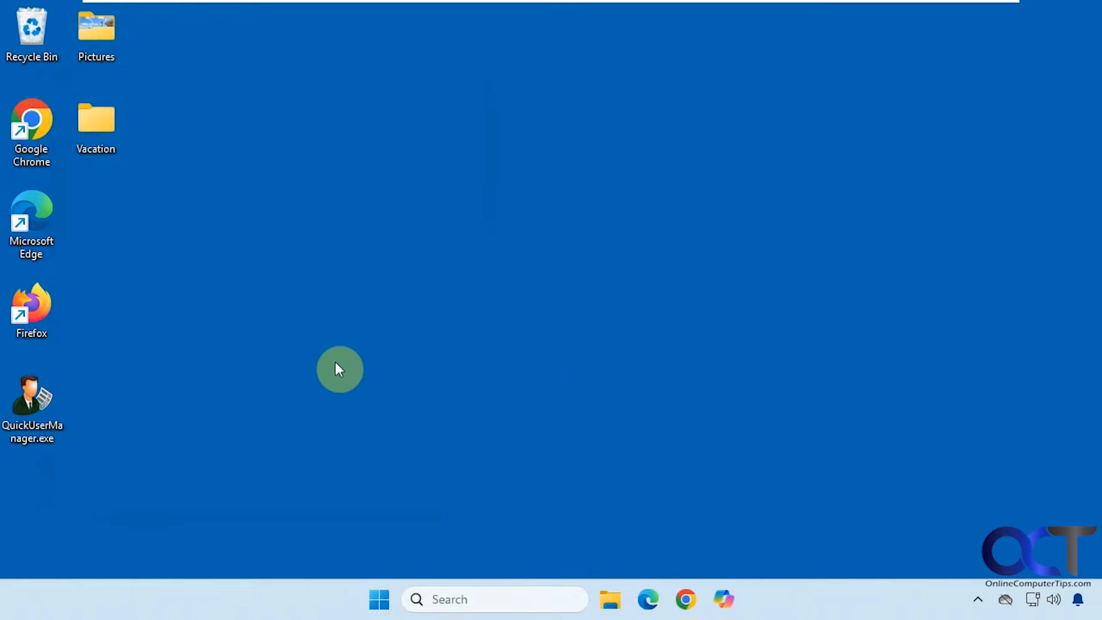
pyautogui.doubleClick(41, 424)
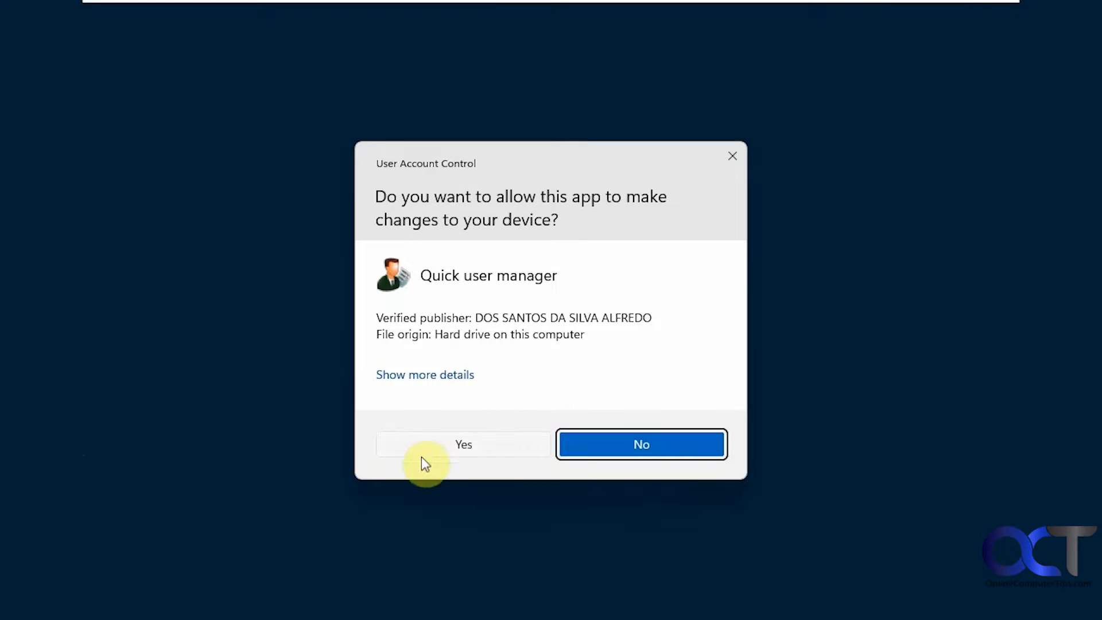
pyautogui.click(423, 454)
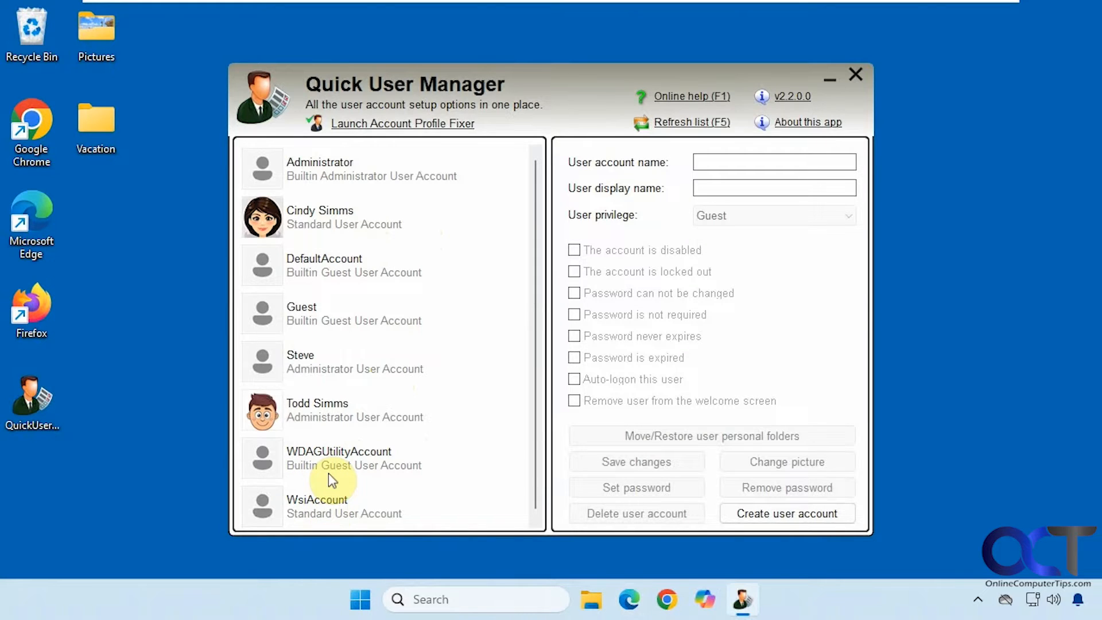
# Untick 'The account is disabled' for Administrator, then save and confirm the change
pyautogui.click(372, 178)
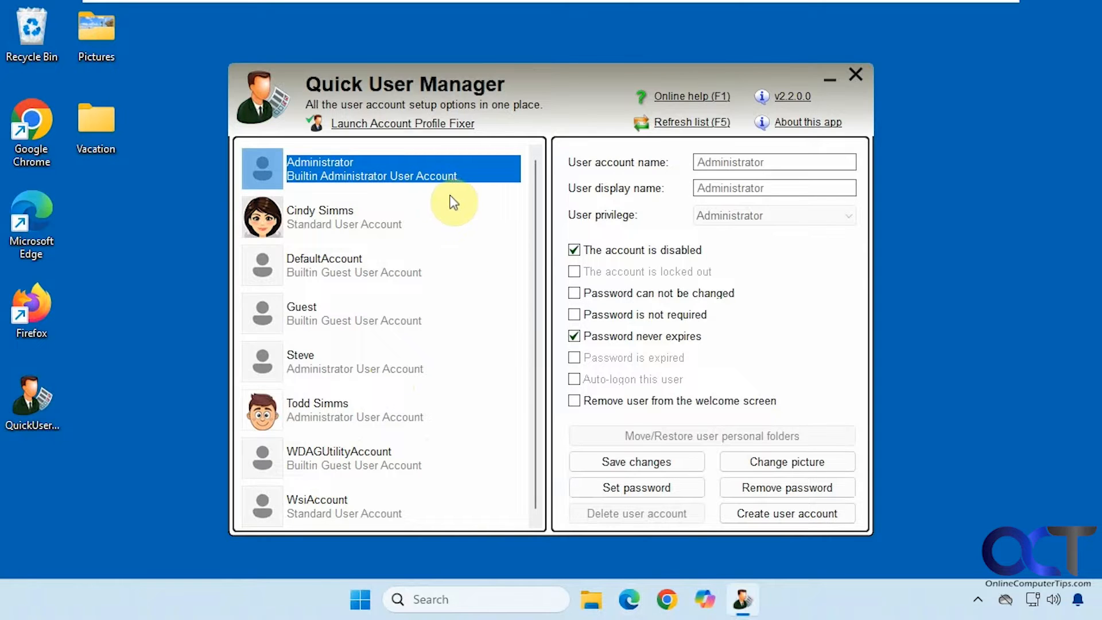
pyautogui.click(574, 250)
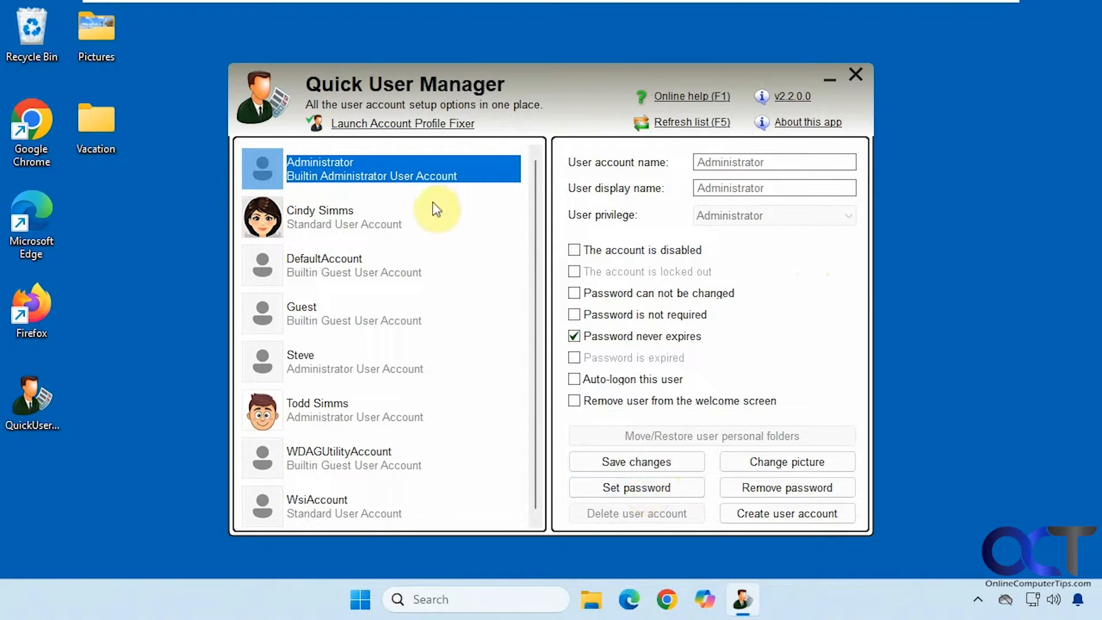
pyautogui.click(631, 459)
pyautogui.click(479, 354)
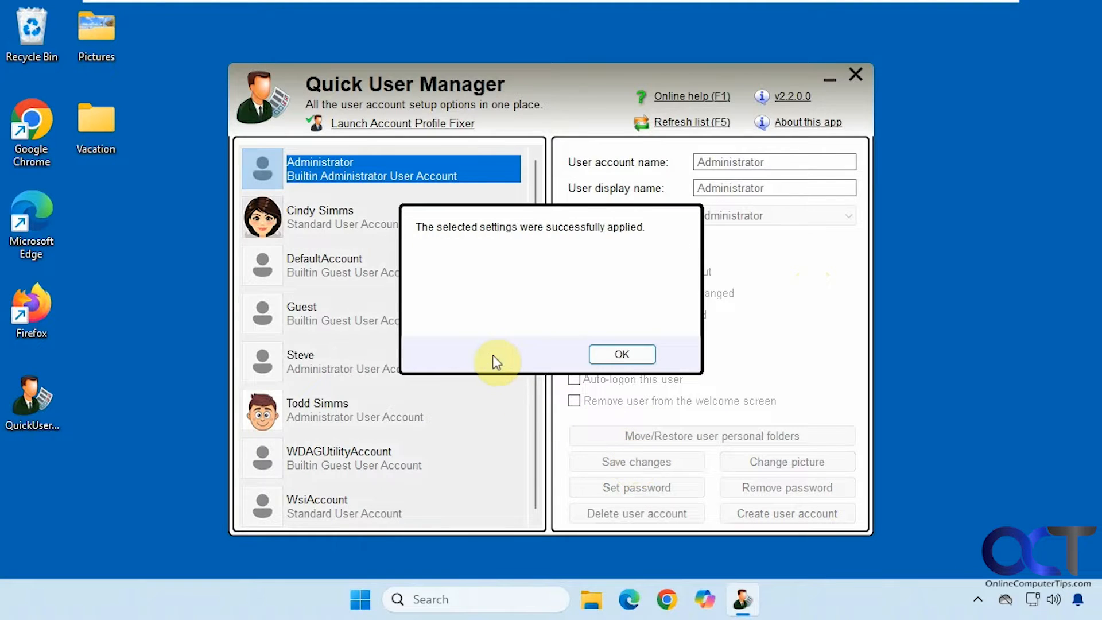
pyautogui.click(619, 354)
pyautogui.click(362, 595)
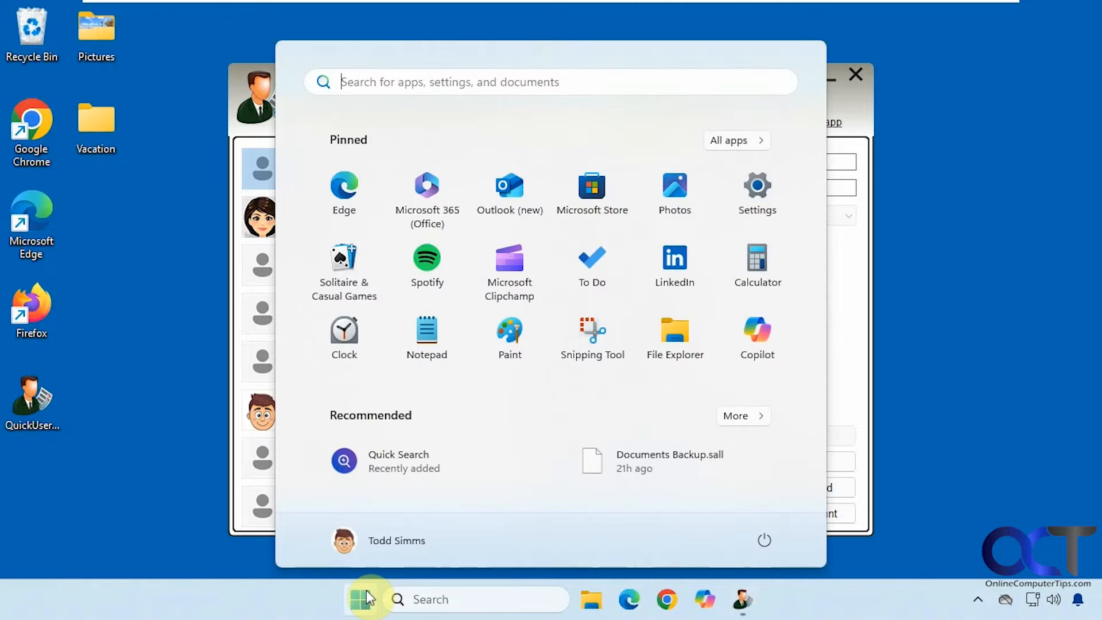
# Switch user to see Administrator listed, then sign back into the original account with its PIN
pyautogui.click(409, 541)
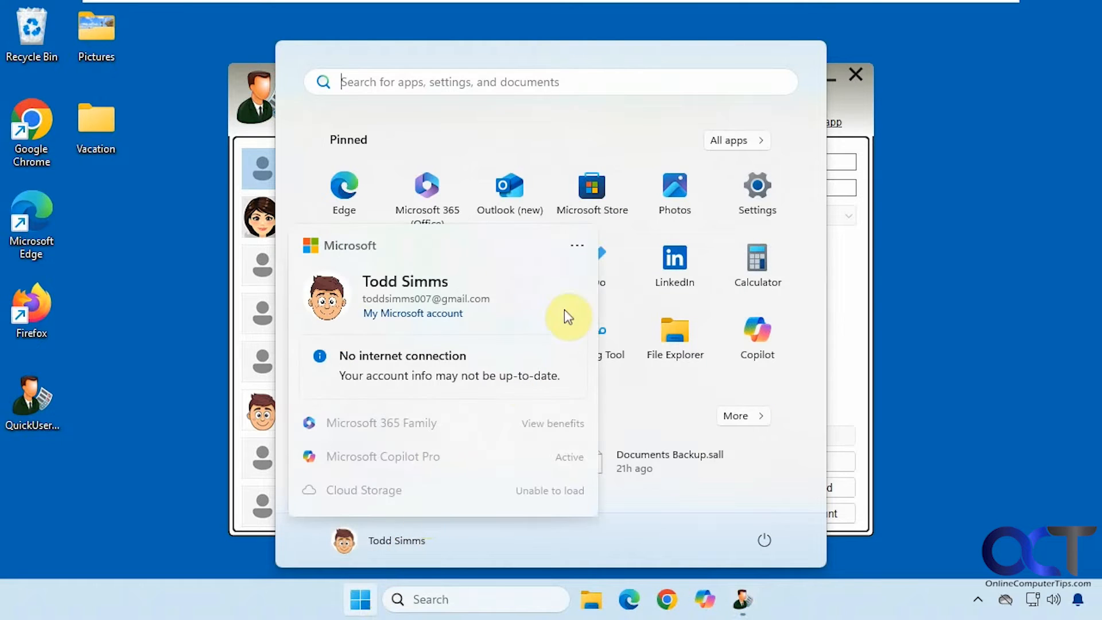
pyautogui.click(577, 251)
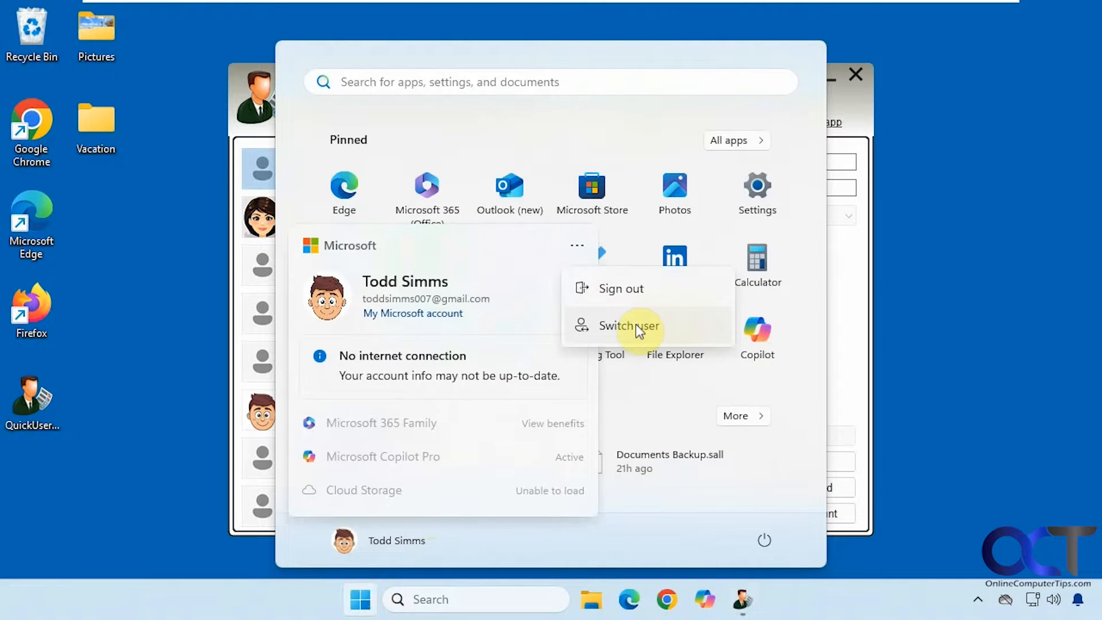
pyautogui.click(638, 327)
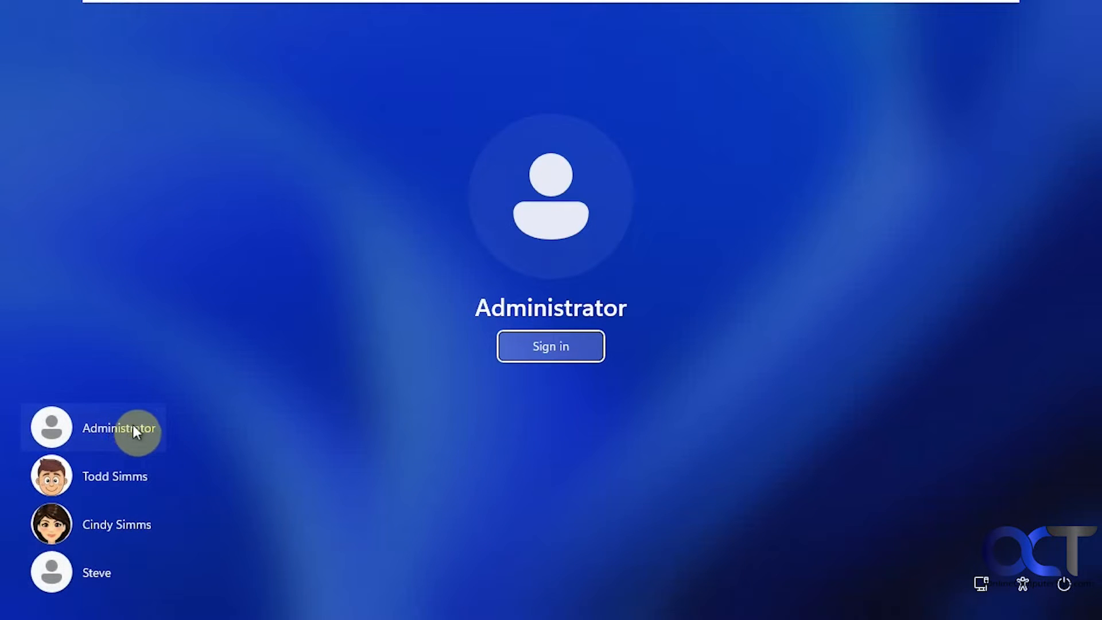
pyautogui.click(136, 482)
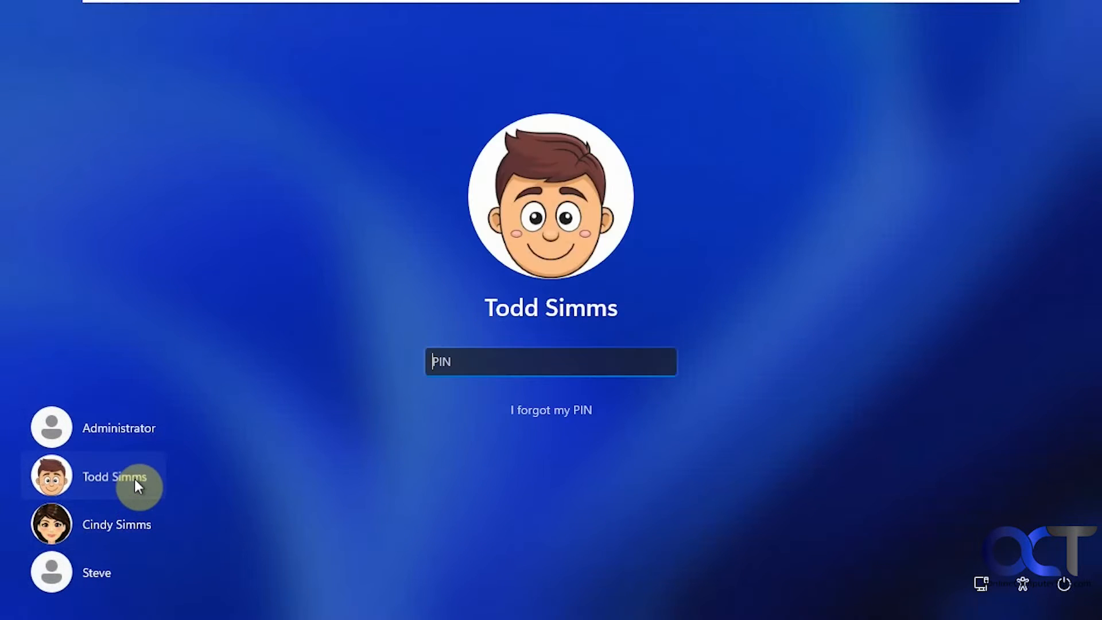
pyautogui.write('1234')
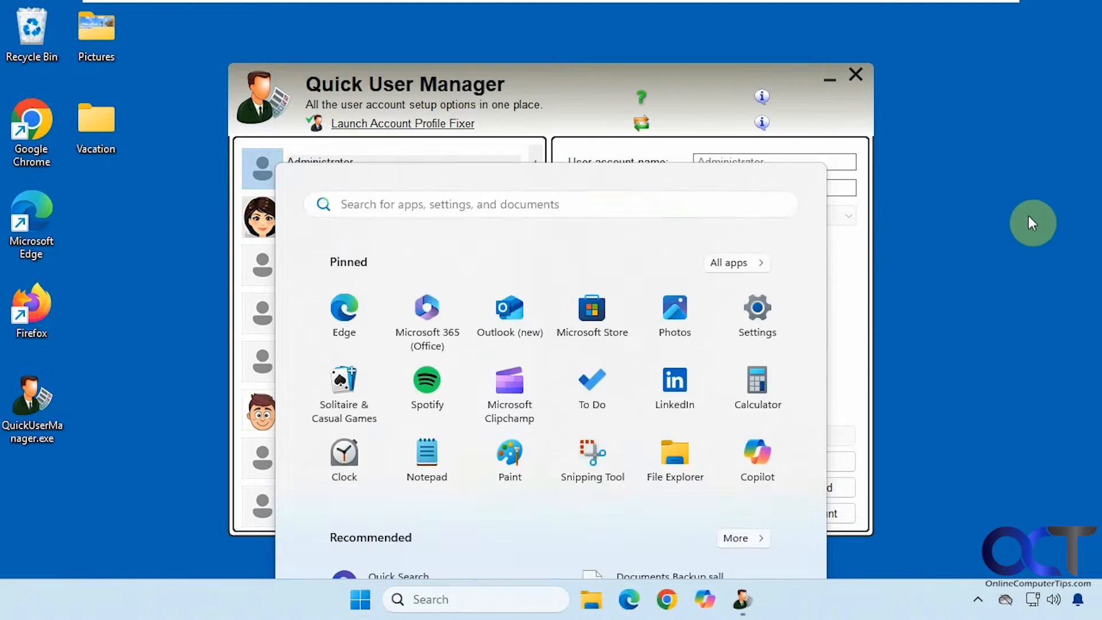
# Tick 'The account is disabled' for Administrator again and show the standard user's details
pyautogui.click(1028, 217)
pyautogui.click(575, 251)
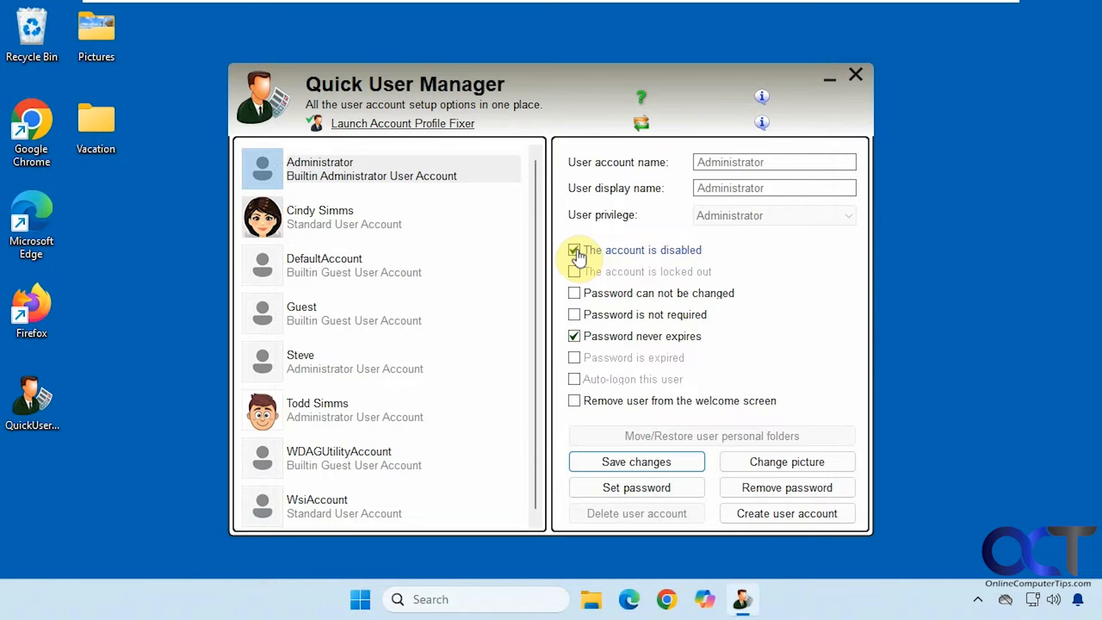
pyautogui.click(349, 225)
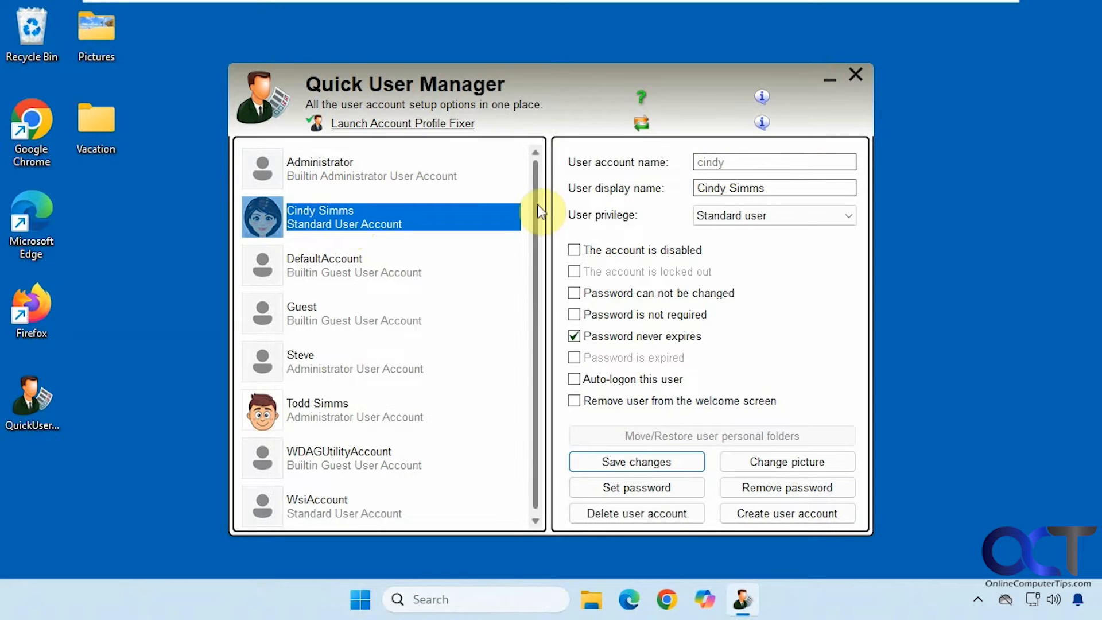
# Attempt a password change on the standard user, then cancel it after it fails
pyautogui.click(662, 491)
pyautogui.write('123')
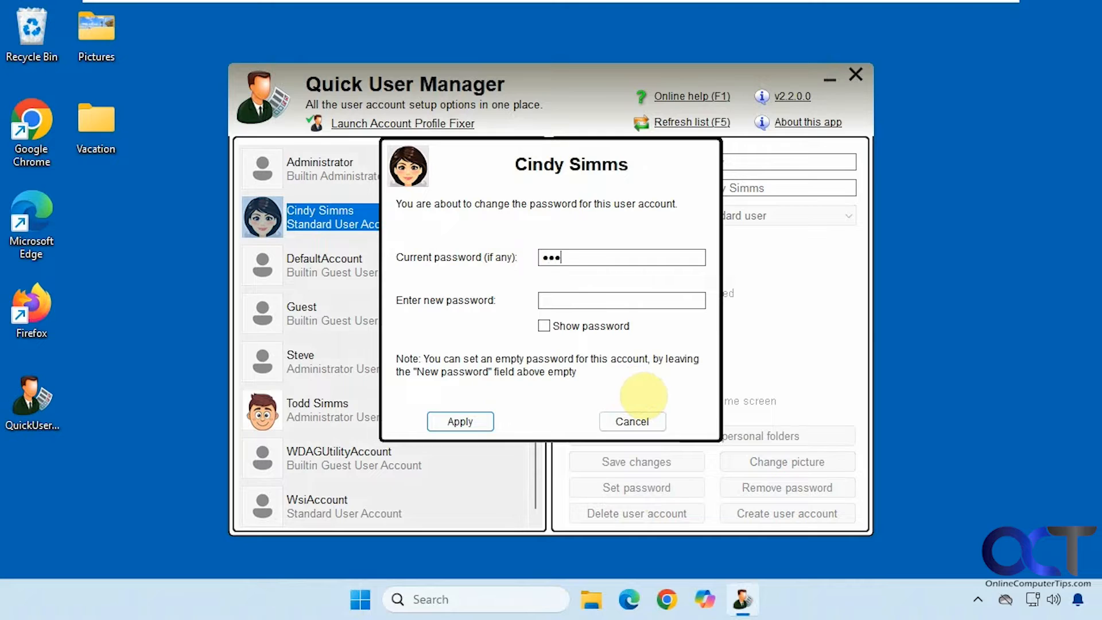
pyautogui.write('4567')
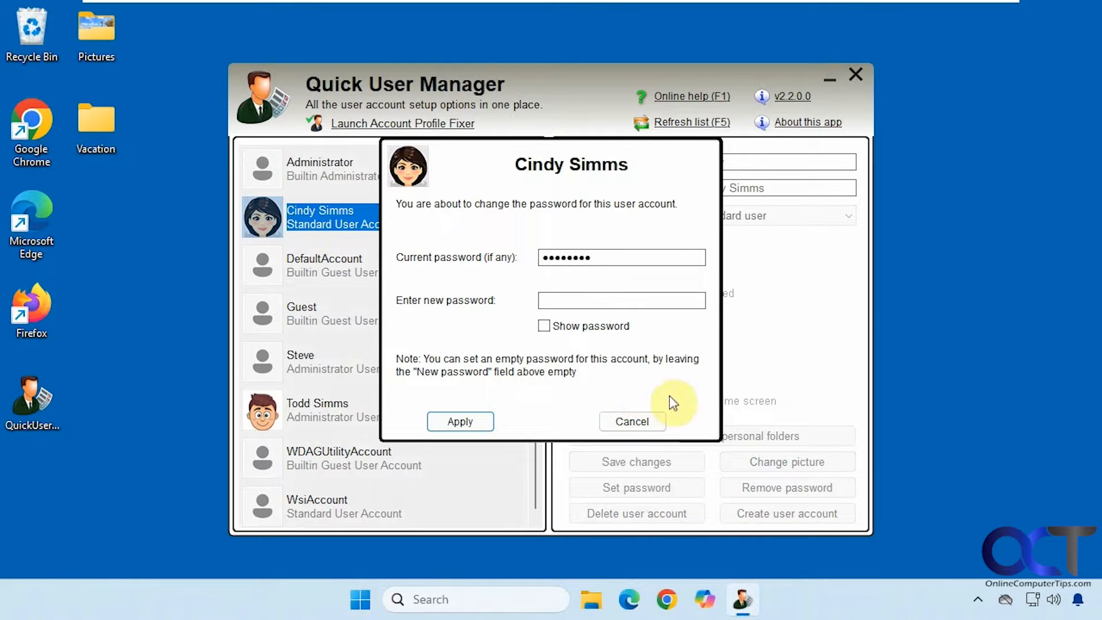
pyautogui.click(552, 299)
pyautogui.write('12')
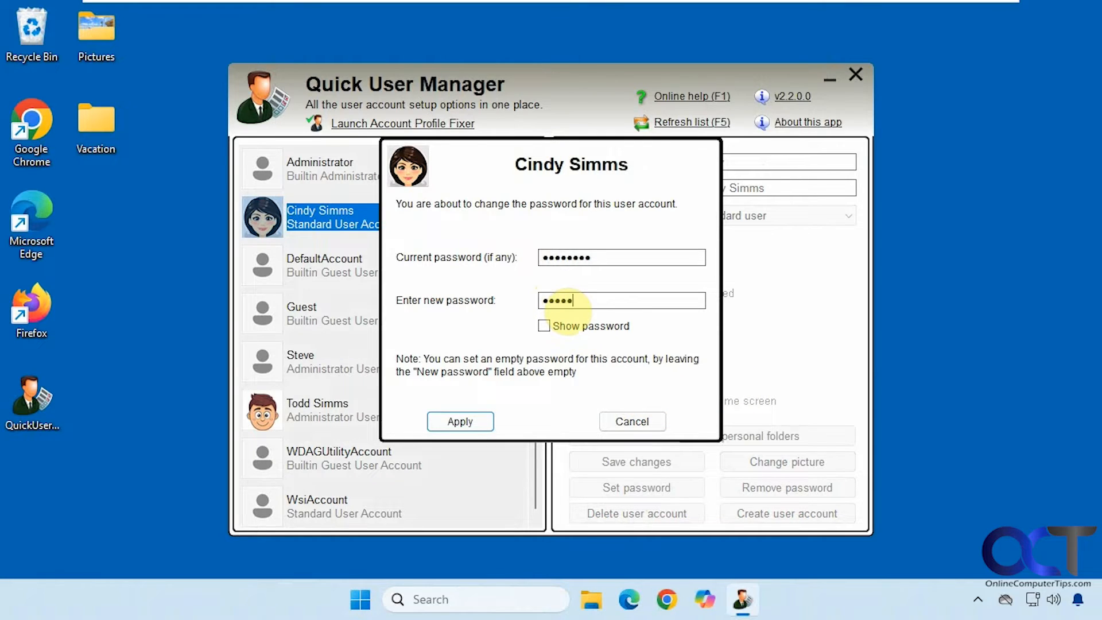
pyautogui.write('3456789')
pyautogui.click(462, 420)
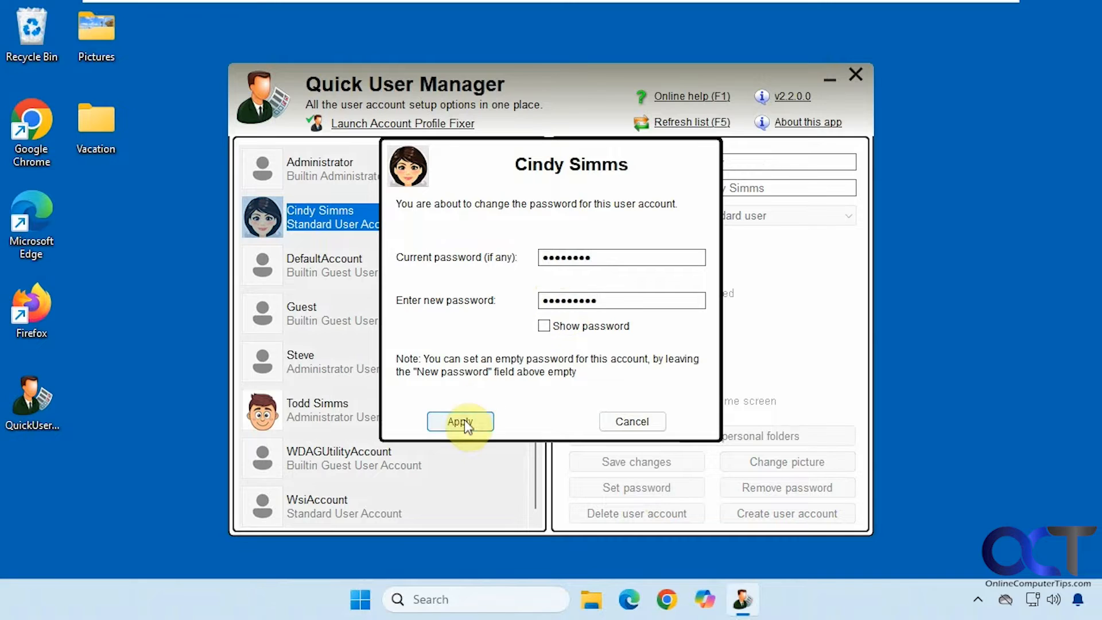
pyautogui.click(613, 419)
# Set a new password on the picture-less administrator account, entering the current and new passwords
pyautogui.click(351, 367)
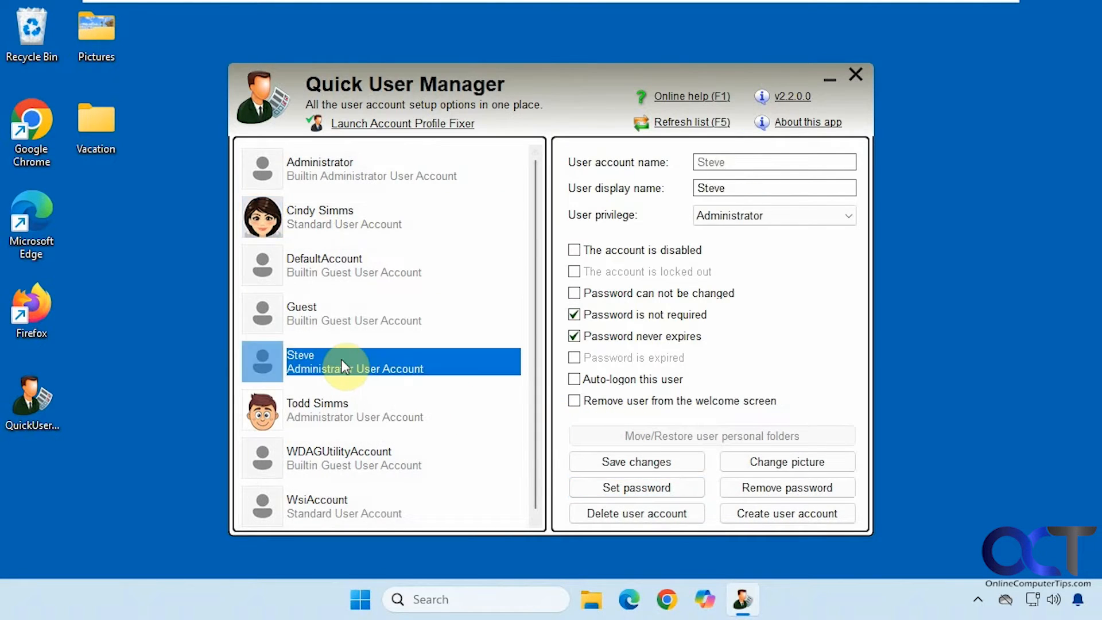
pyautogui.click(614, 486)
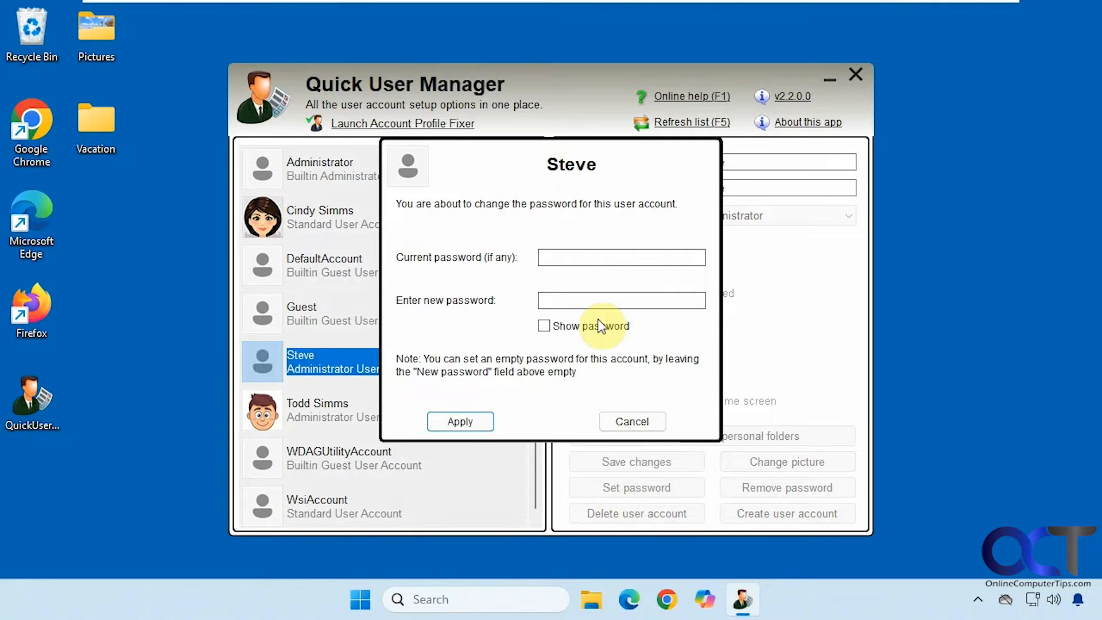
pyautogui.write('*****')
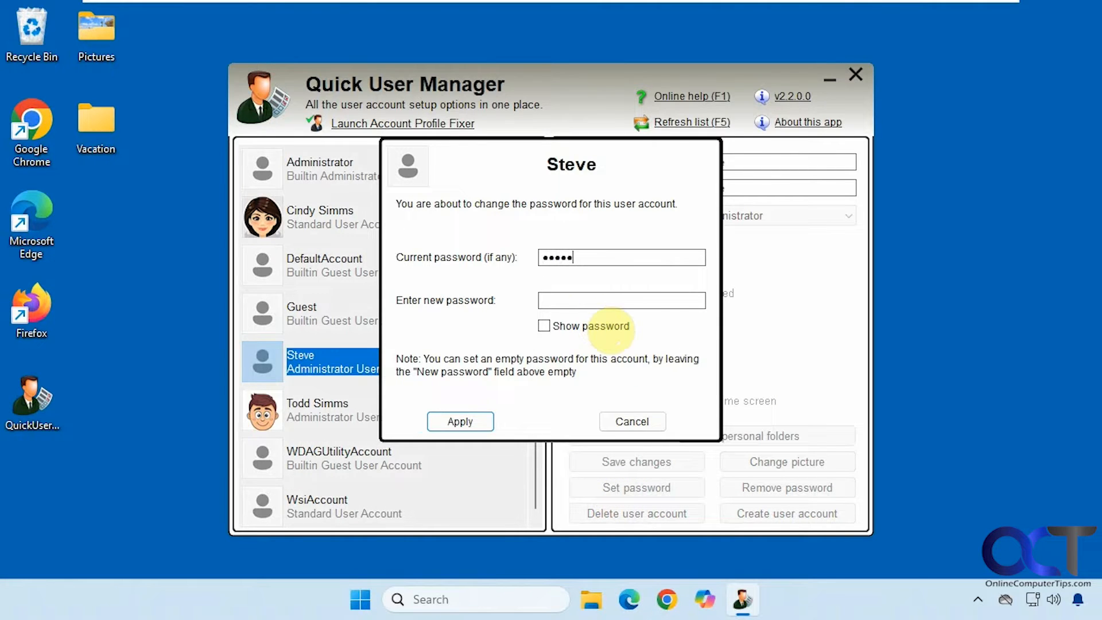
pyautogui.write('*****')
pyautogui.click(545, 294)
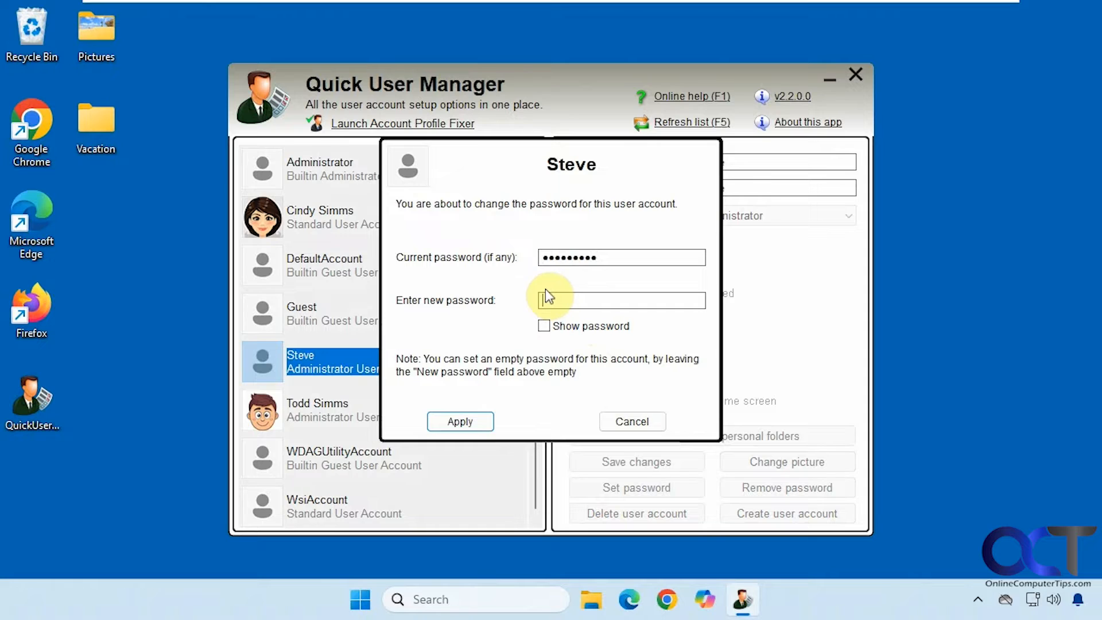
pyautogui.write('*******')
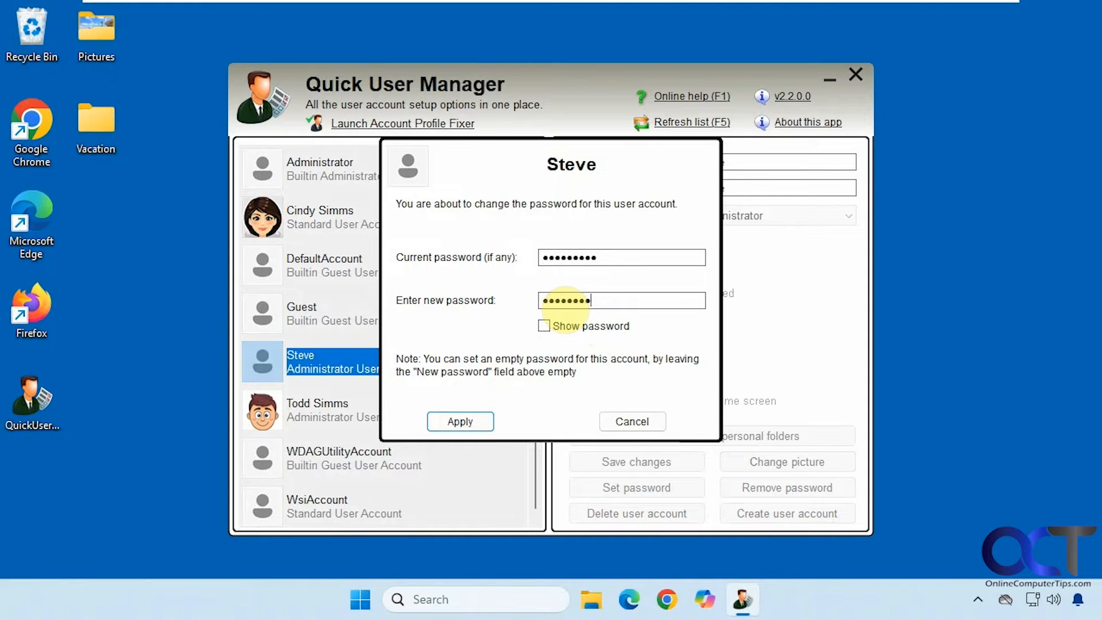
pyautogui.click(468, 422)
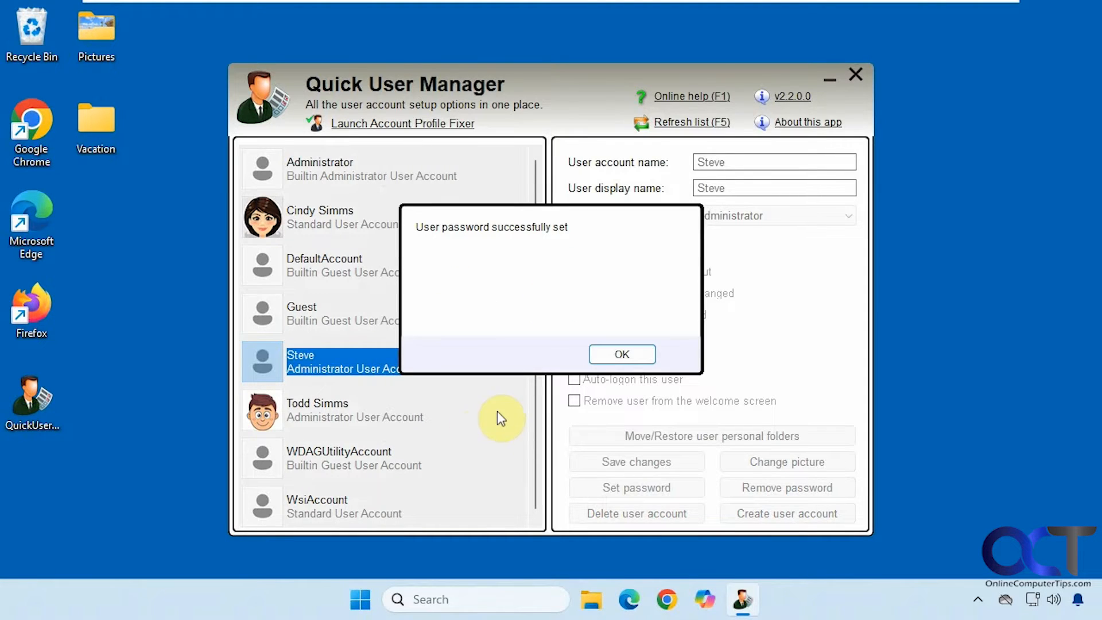
pyautogui.click(618, 355)
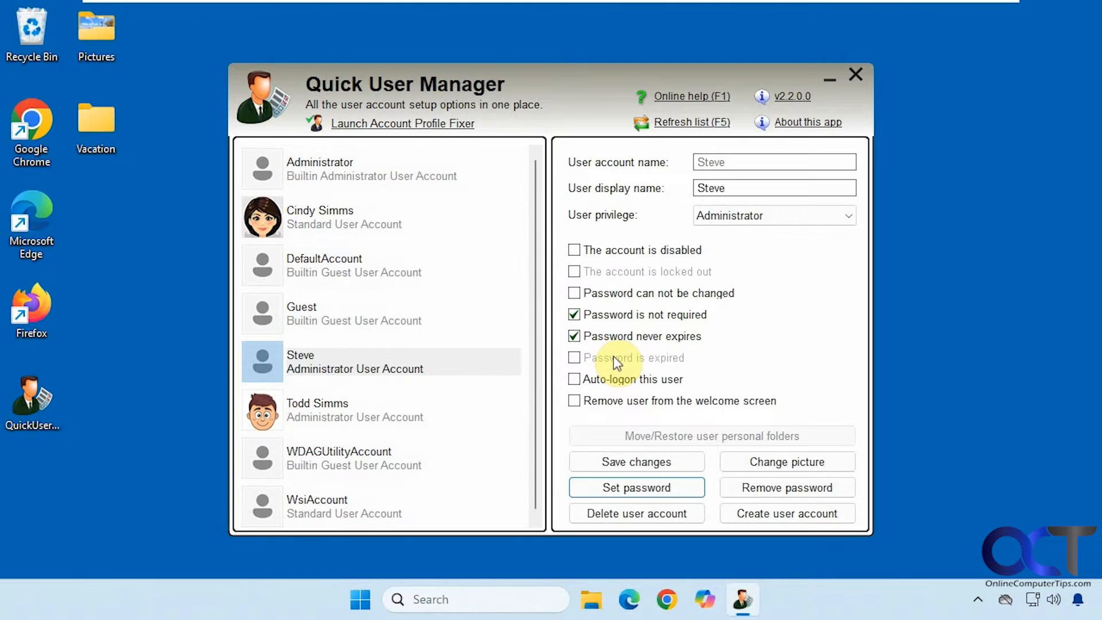
pyautogui.click(373, 225)
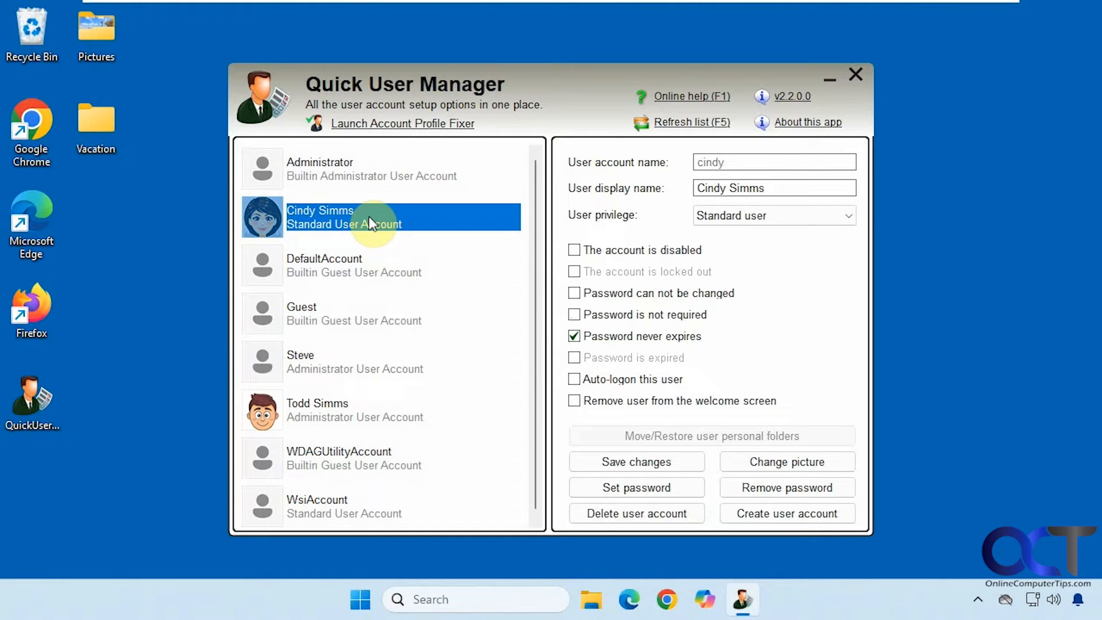
# Tick 'Remove user from the welcome screen' for the cartoon-portrait account and save it
pyautogui.click(574, 401)
pyautogui.click(623, 457)
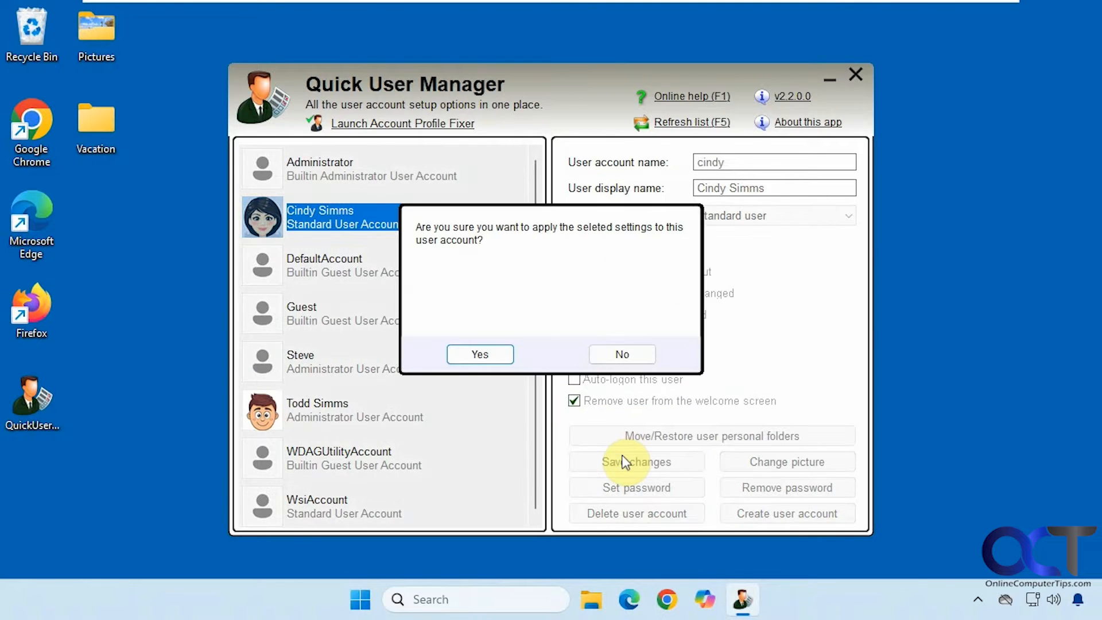
pyautogui.click(502, 359)
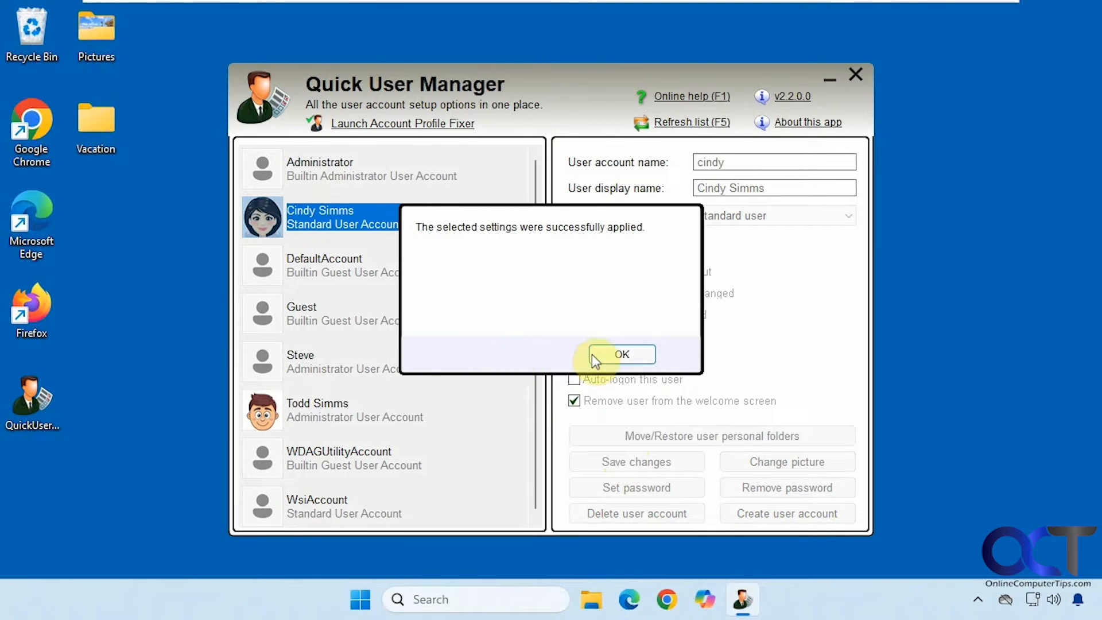
pyautogui.click(595, 354)
pyautogui.click(367, 595)
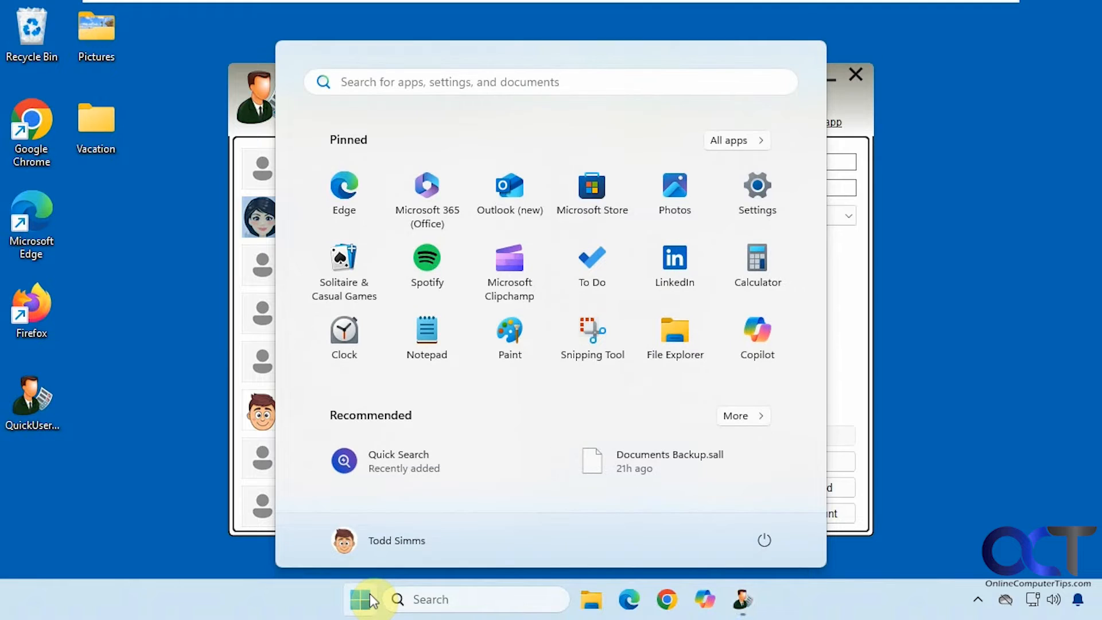
# Switch user to confirm the hidden account is missing, then sign back into the administrator account
pyautogui.click(392, 542)
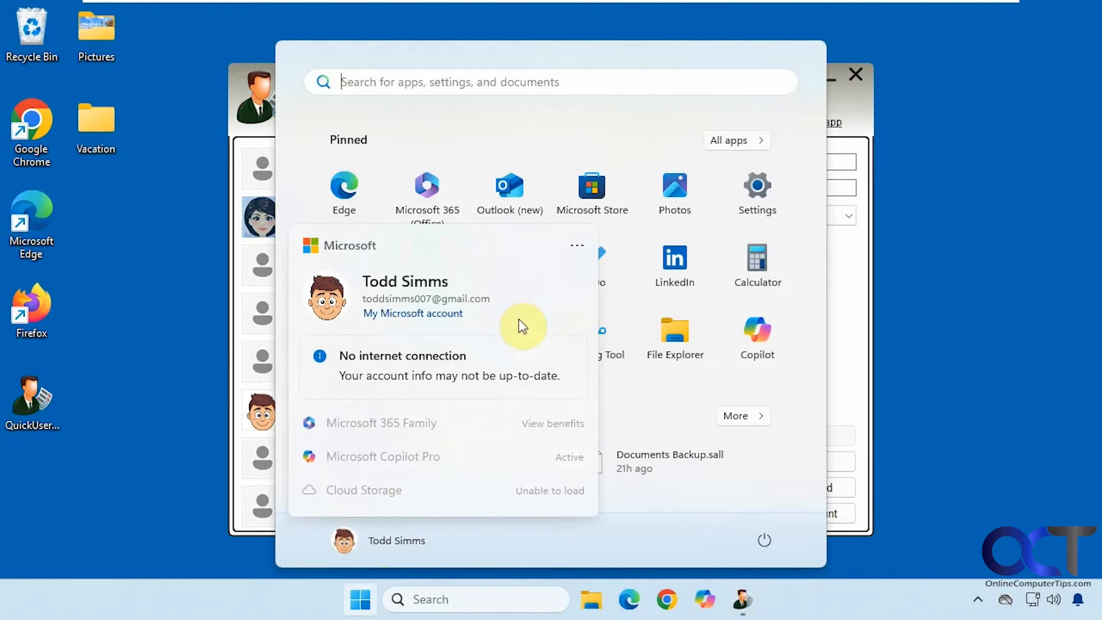
pyautogui.click(578, 247)
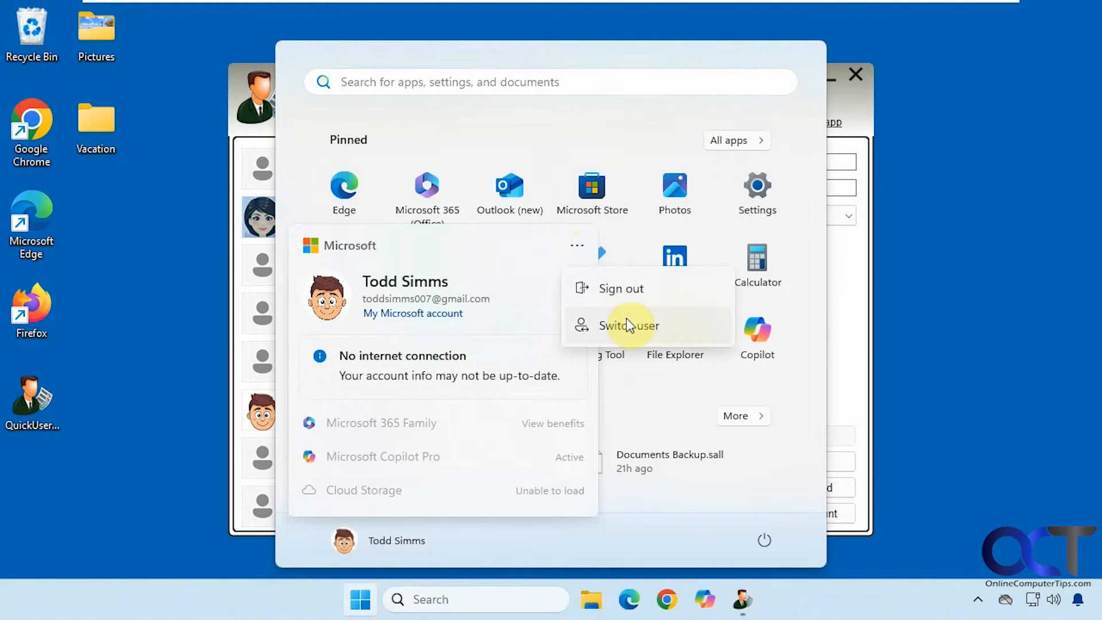
pyautogui.click(631, 324)
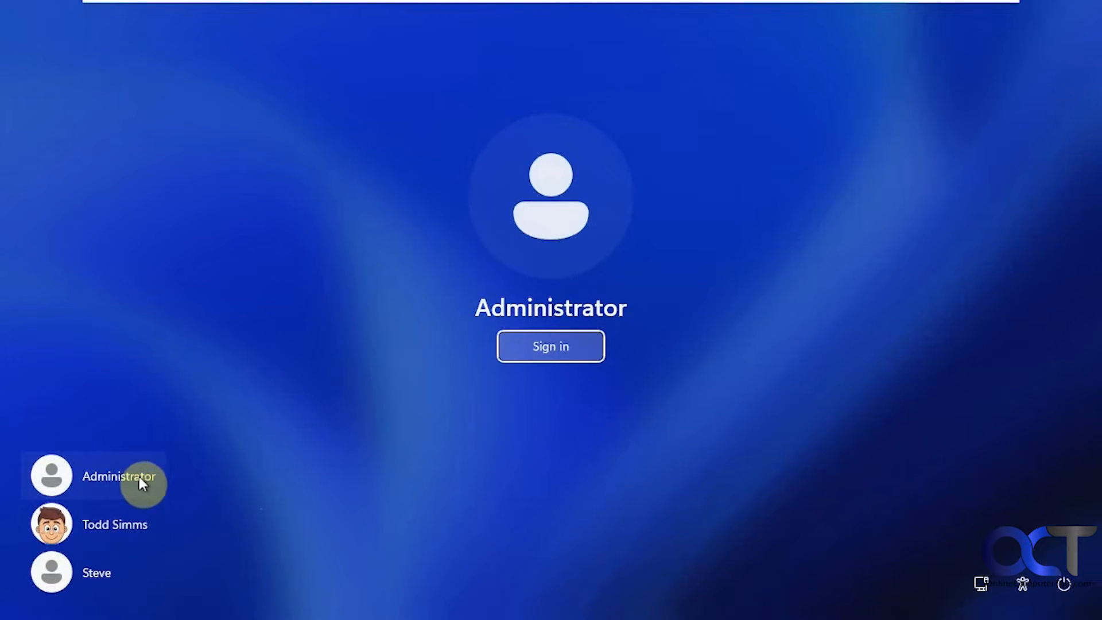
pyautogui.click(128, 527)
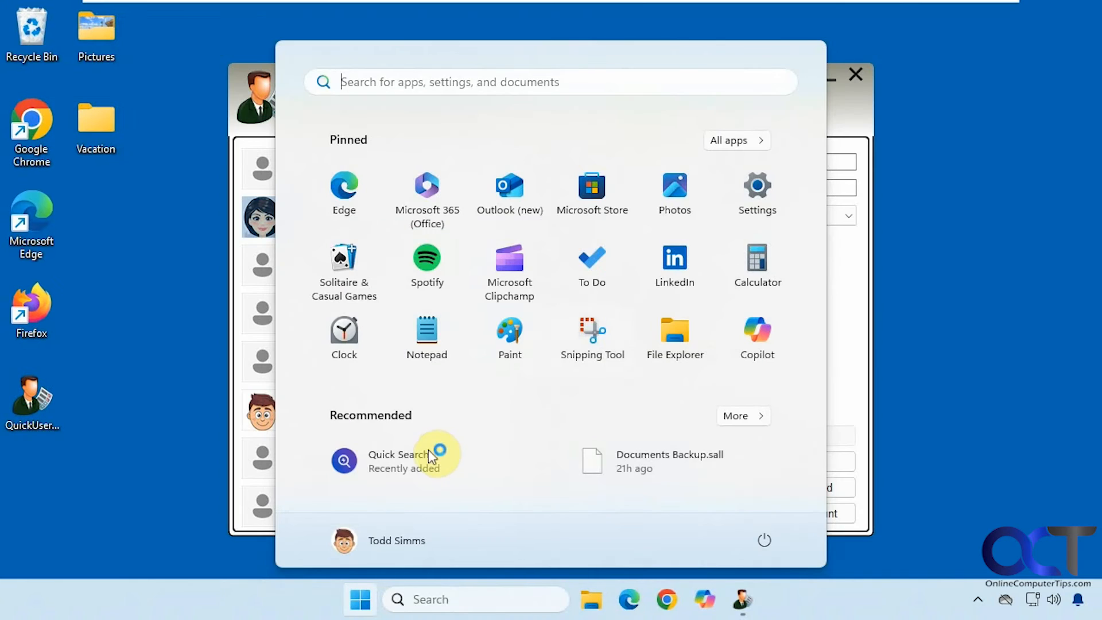
pyautogui.click(969, 247)
pyautogui.click(360, 170)
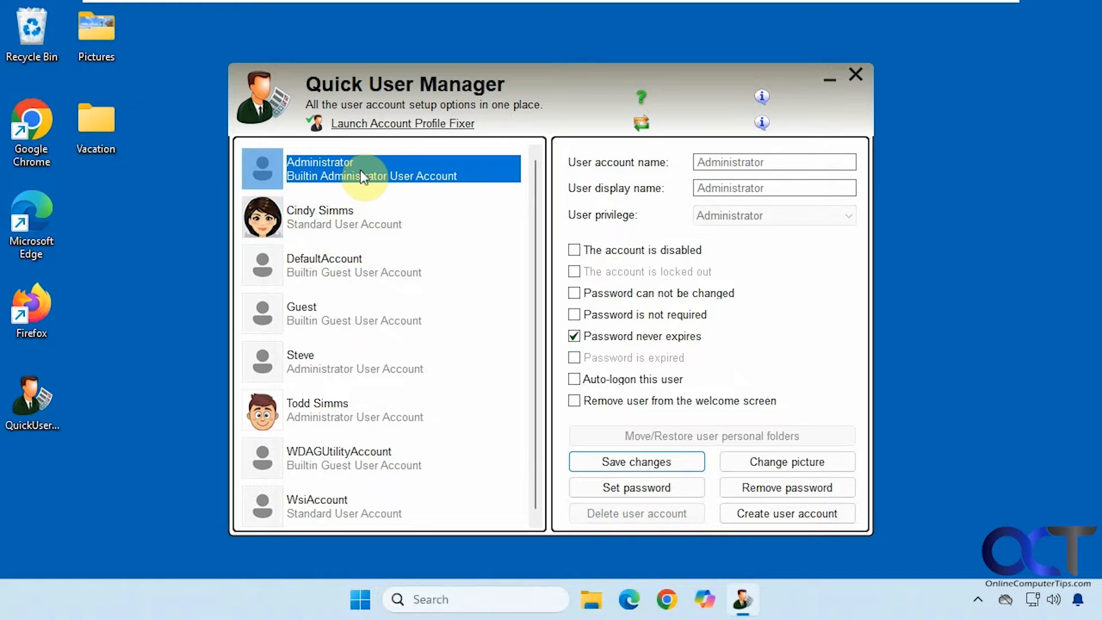
# Save the built-in Administrator account as disabled and dismiss the success message
pyautogui.click(636, 461)
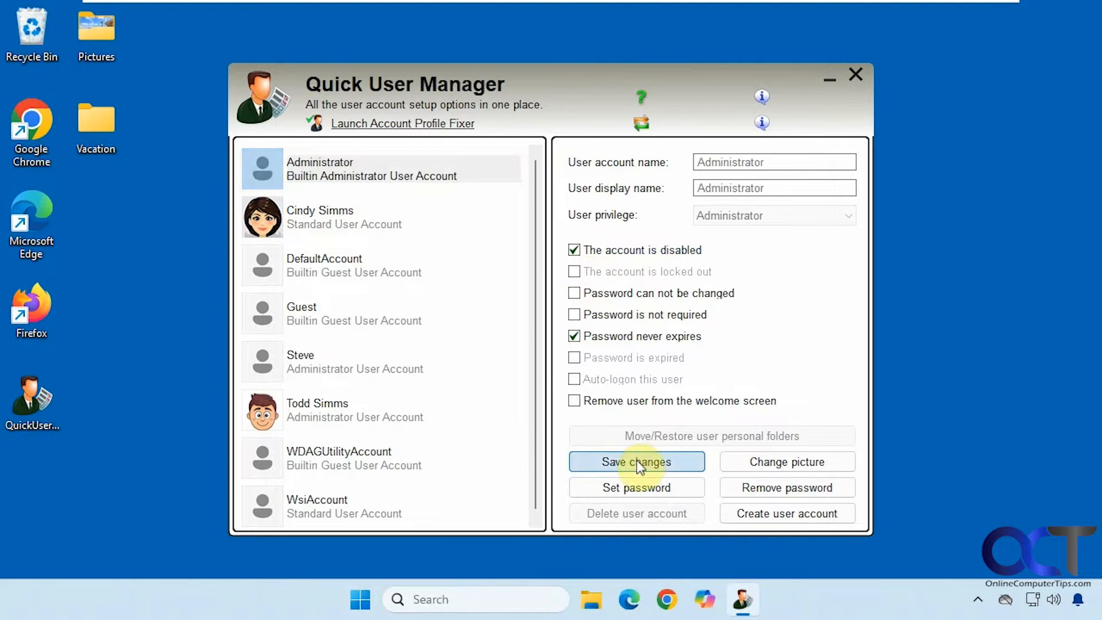
pyautogui.click(497, 353)
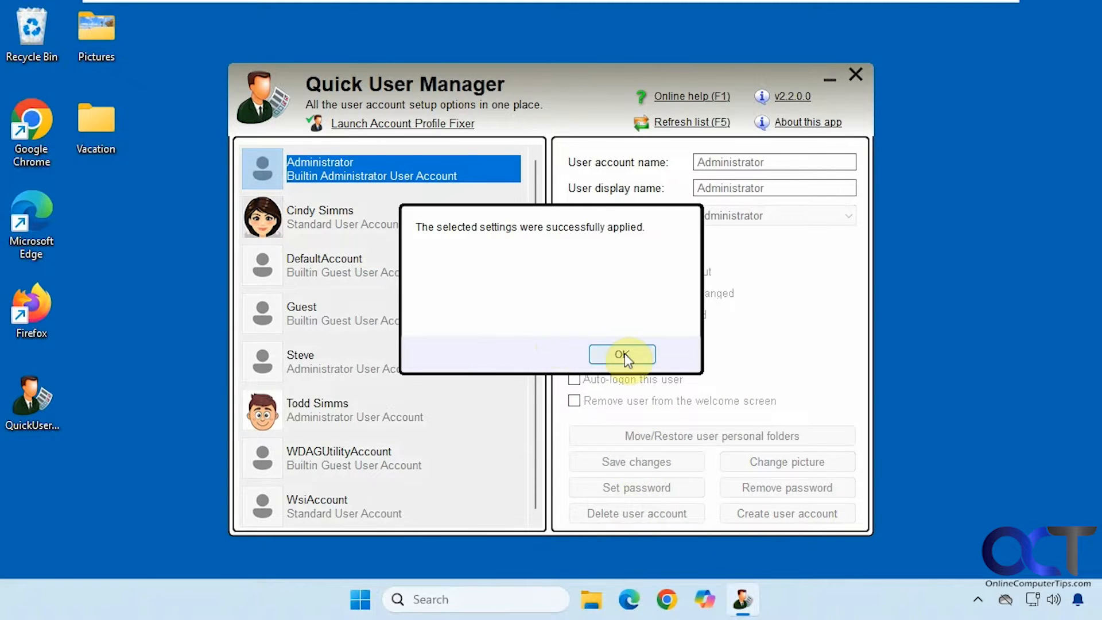
pyautogui.click(624, 354)
# Untick 'Remove user from the welcome screen' for the cartoon-portrait account and save it
pyautogui.click(382, 227)
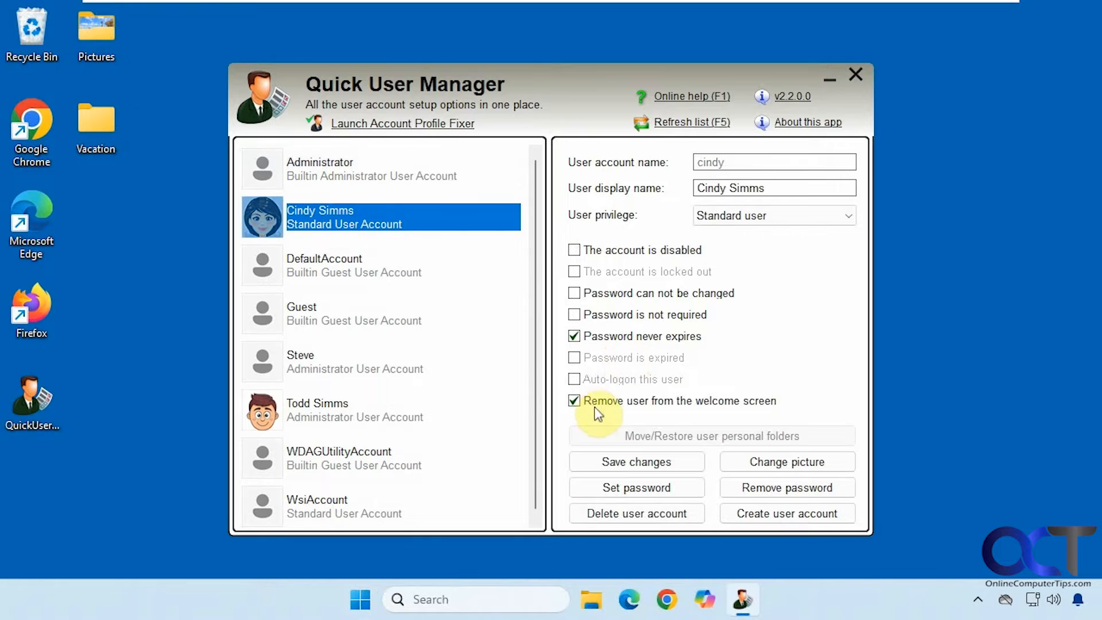
pyautogui.click(574, 401)
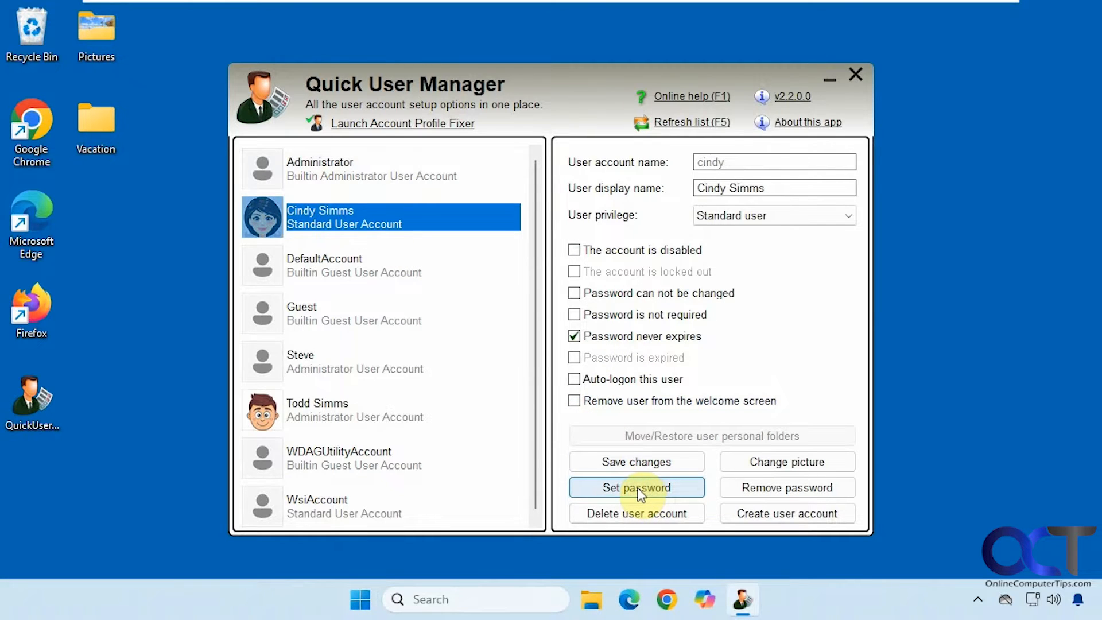
pyautogui.click(641, 463)
pyautogui.click(497, 357)
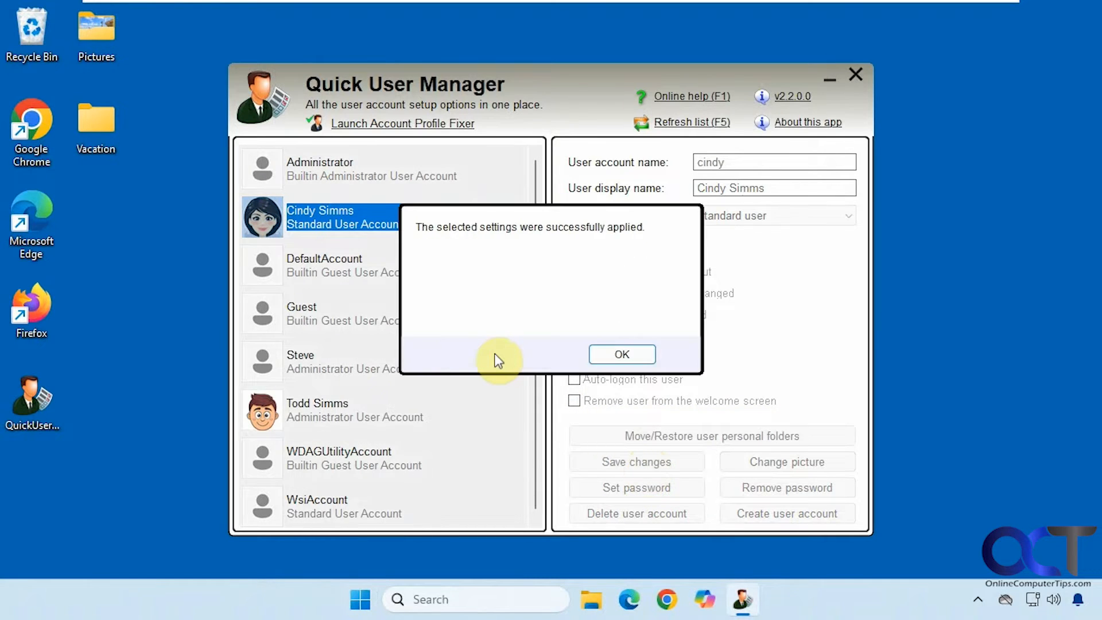
pyautogui.click(622, 354)
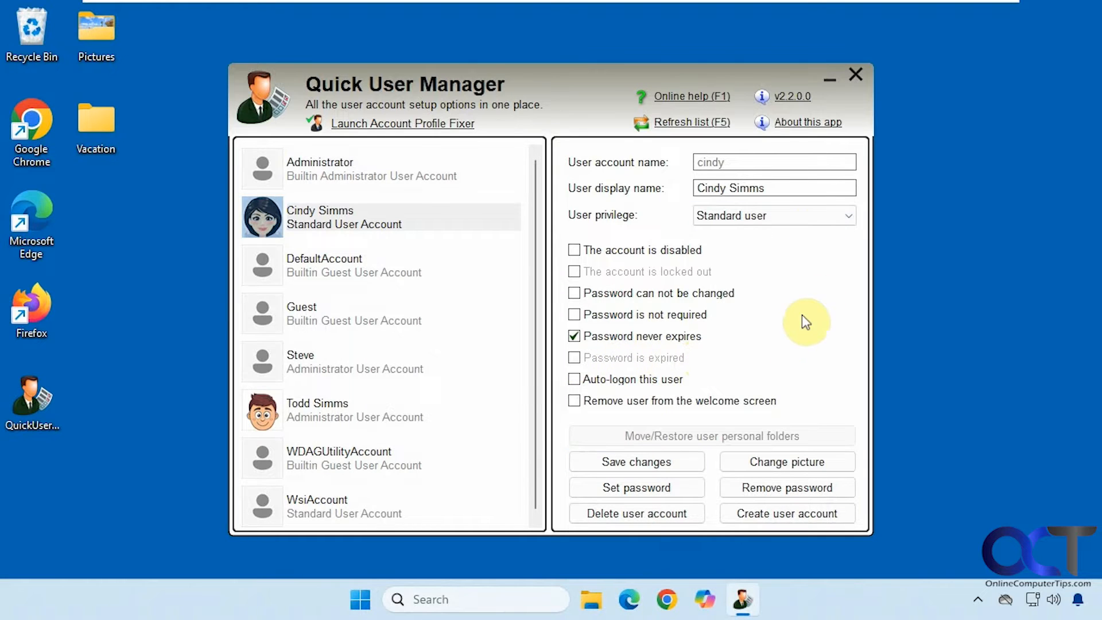
# Change the standard account's User privilege to Administrator and save the change
pyautogui.click(779, 217)
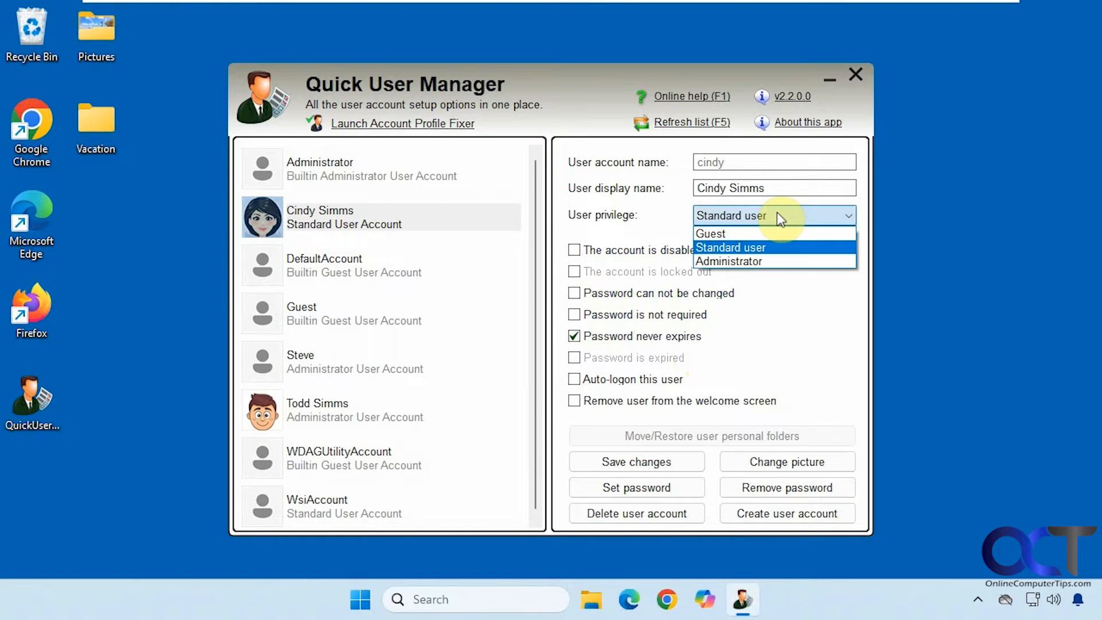
pyautogui.click(780, 262)
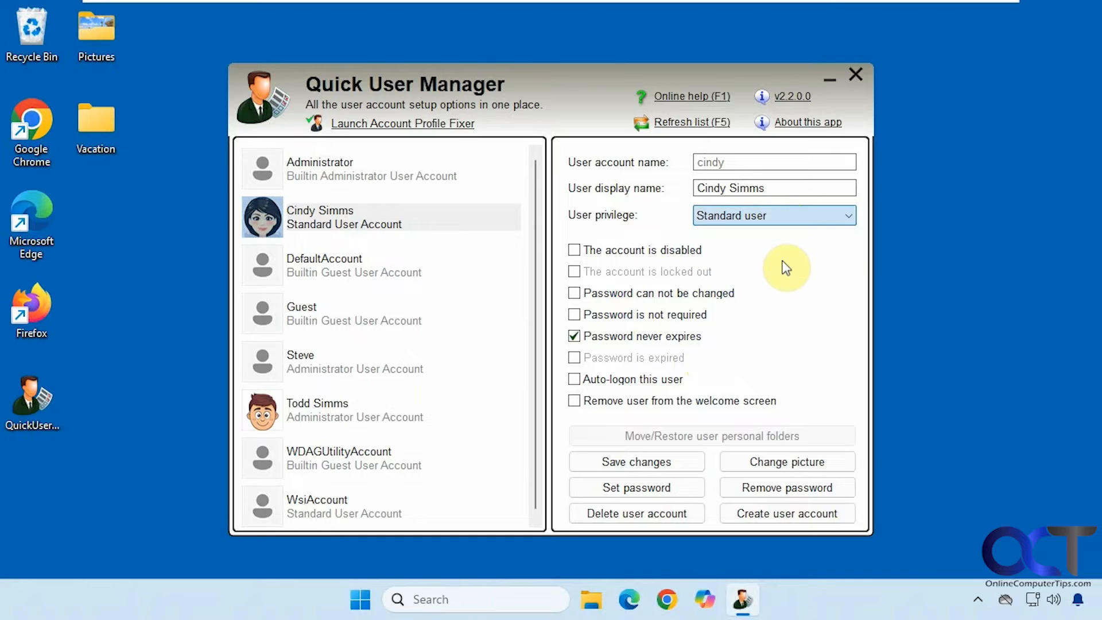
pyautogui.click(680, 457)
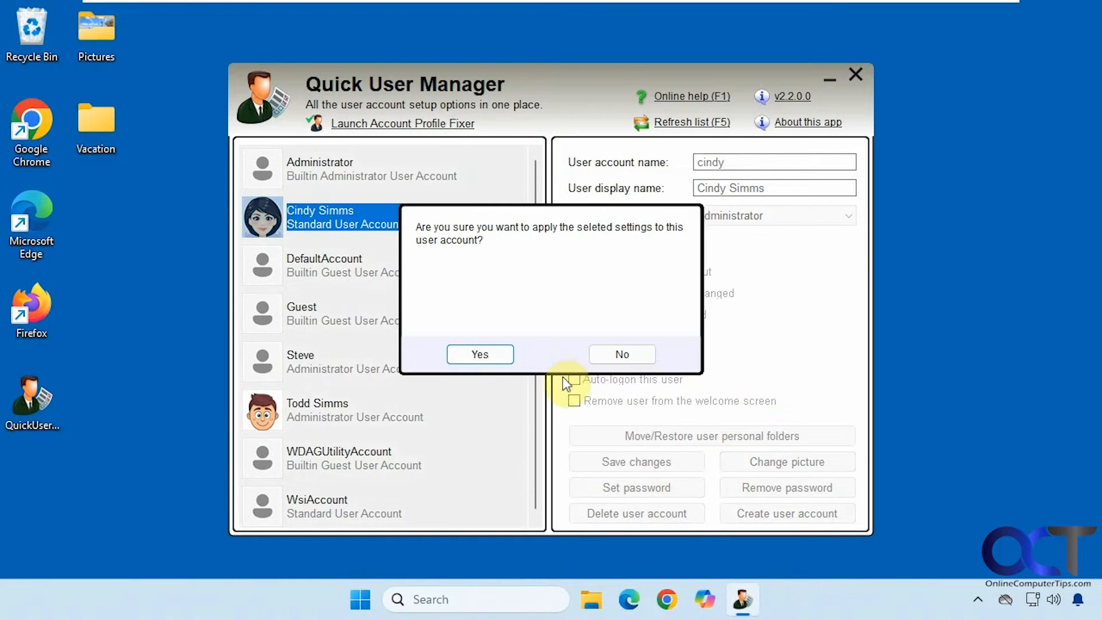
pyautogui.click(500, 358)
pyautogui.press('Return')
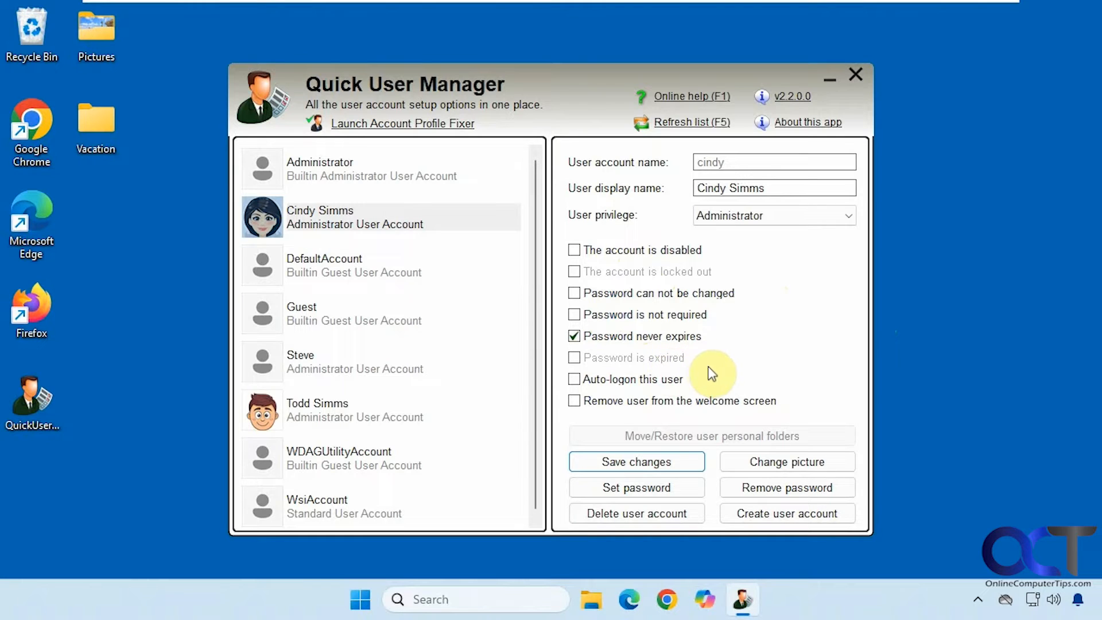
pyautogui.click(375, 360)
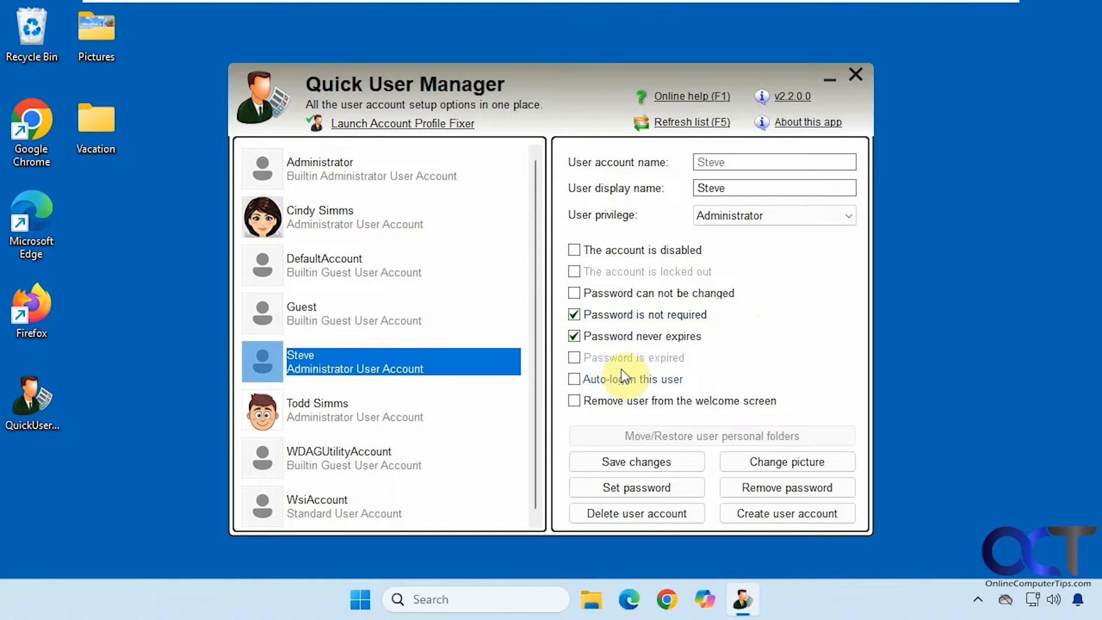
# Enable Auto-logon for the selected administrator account with its password, then close Quick User Manager
pyautogui.click(574, 380)
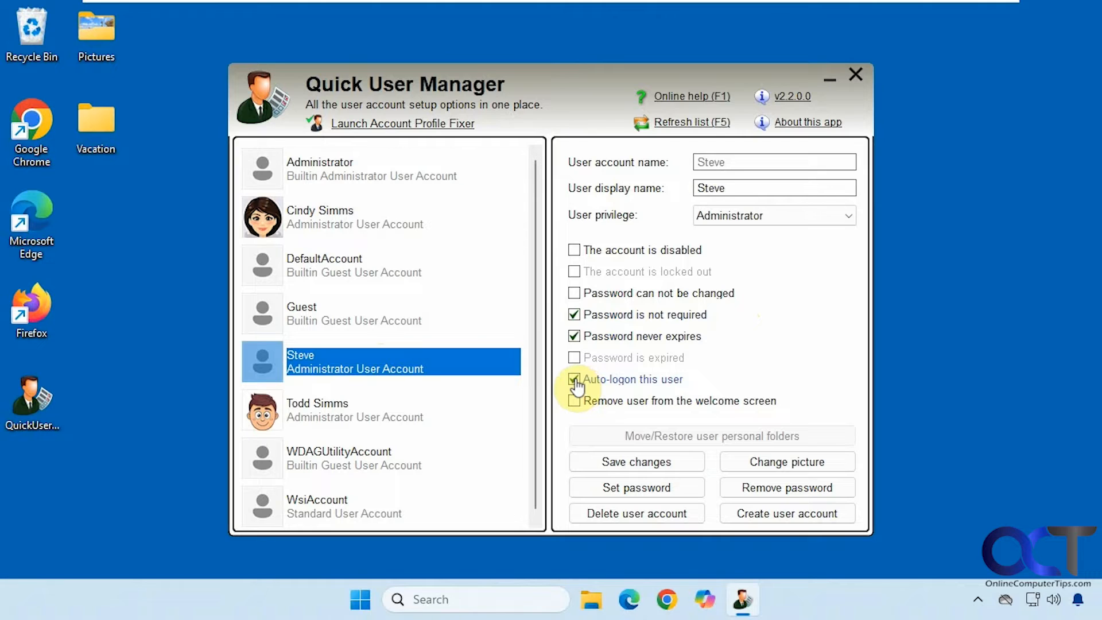
pyautogui.click(649, 465)
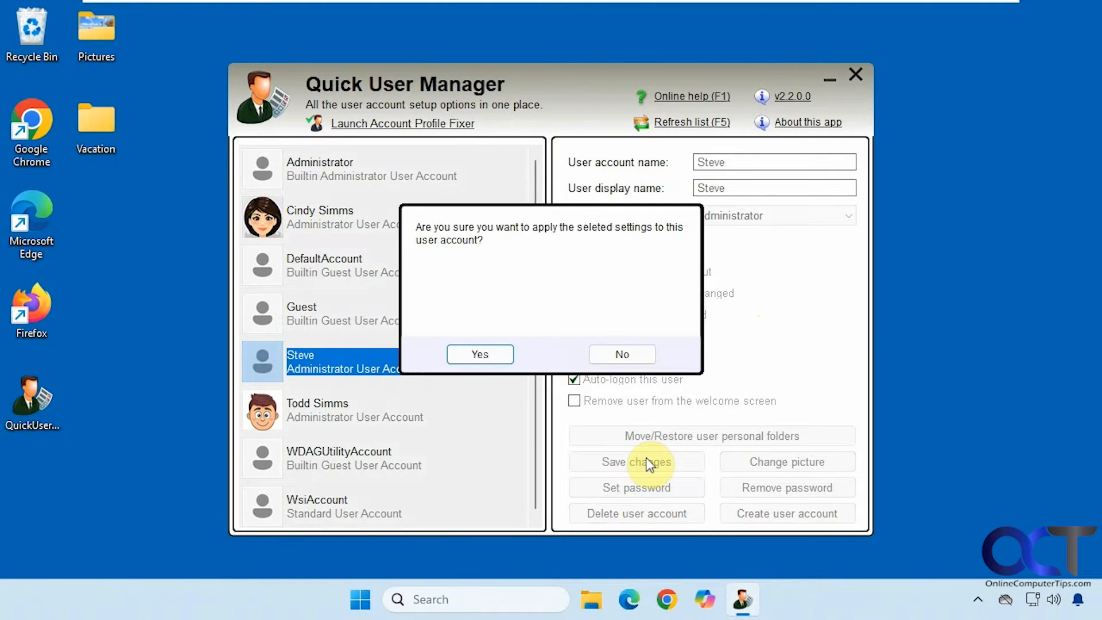
pyautogui.click(500, 357)
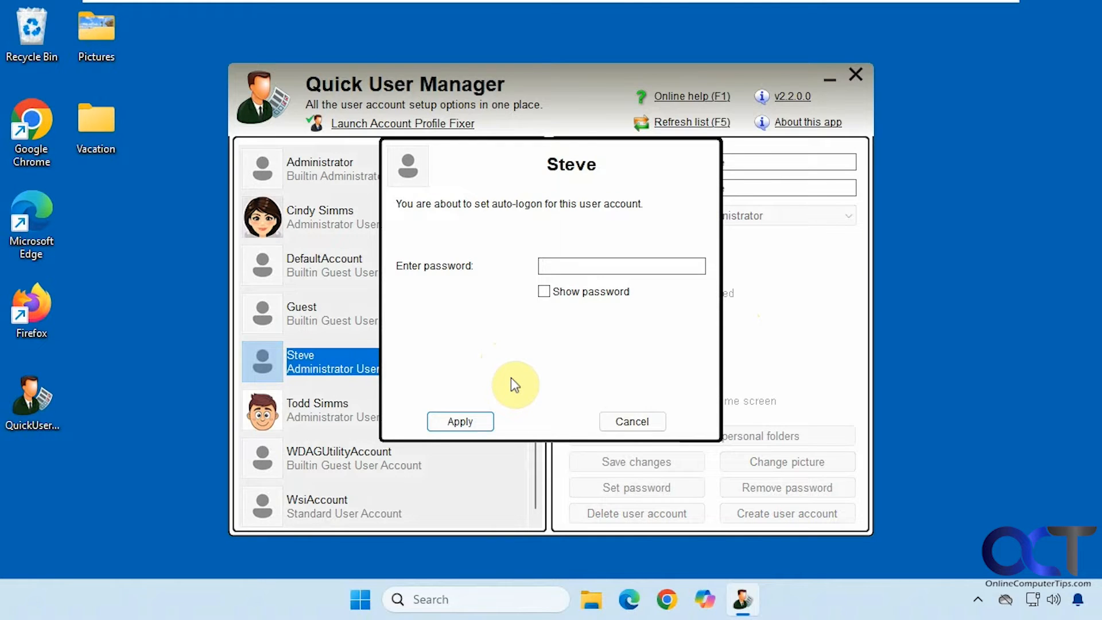
pyautogui.write('12345')
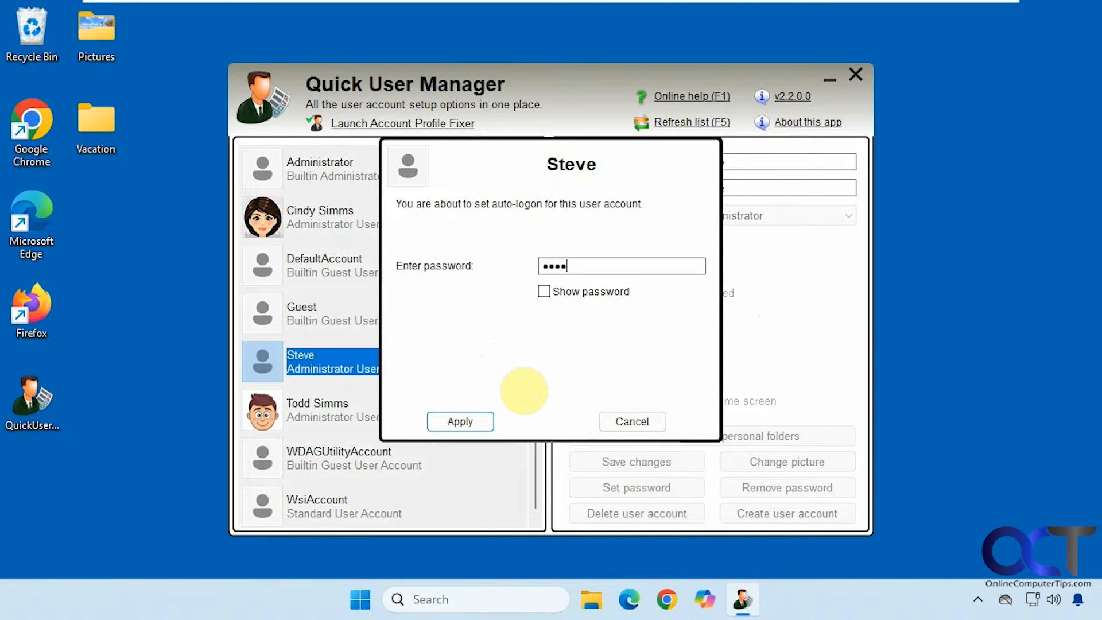
pyautogui.write('67890')
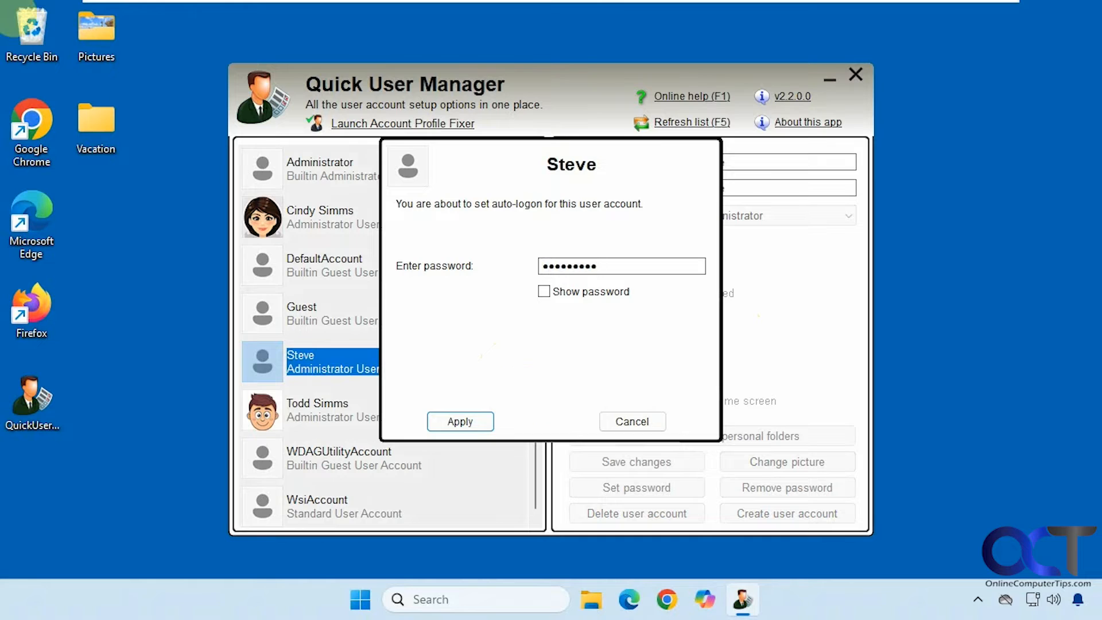
pyautogui.click(447, 423)
pyautogui.click(597, 353)
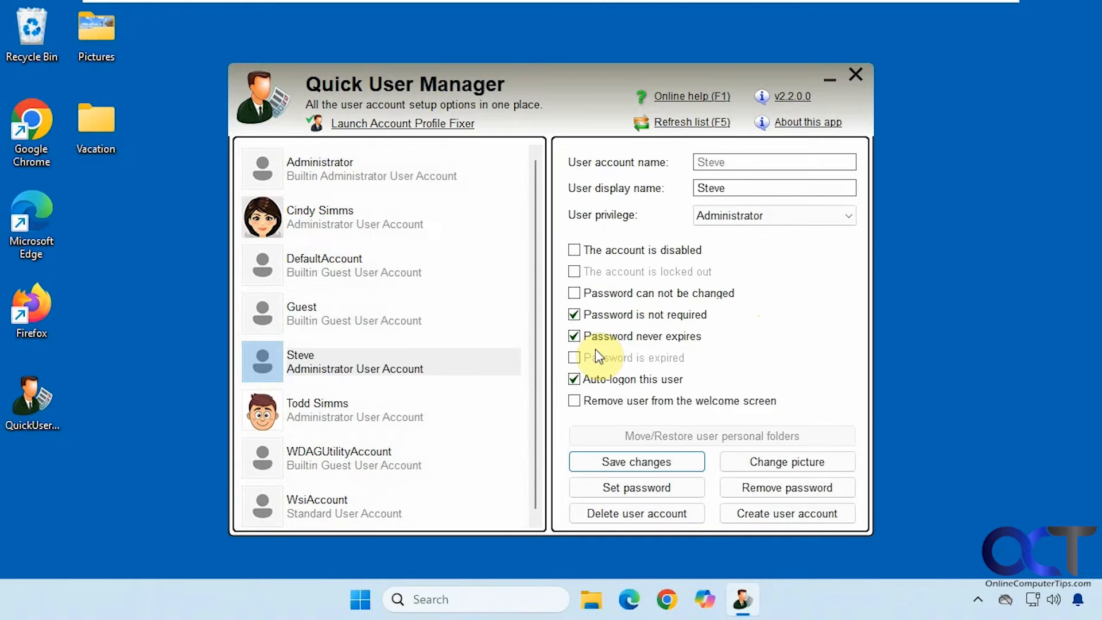
pyautogui.click(855, 74)
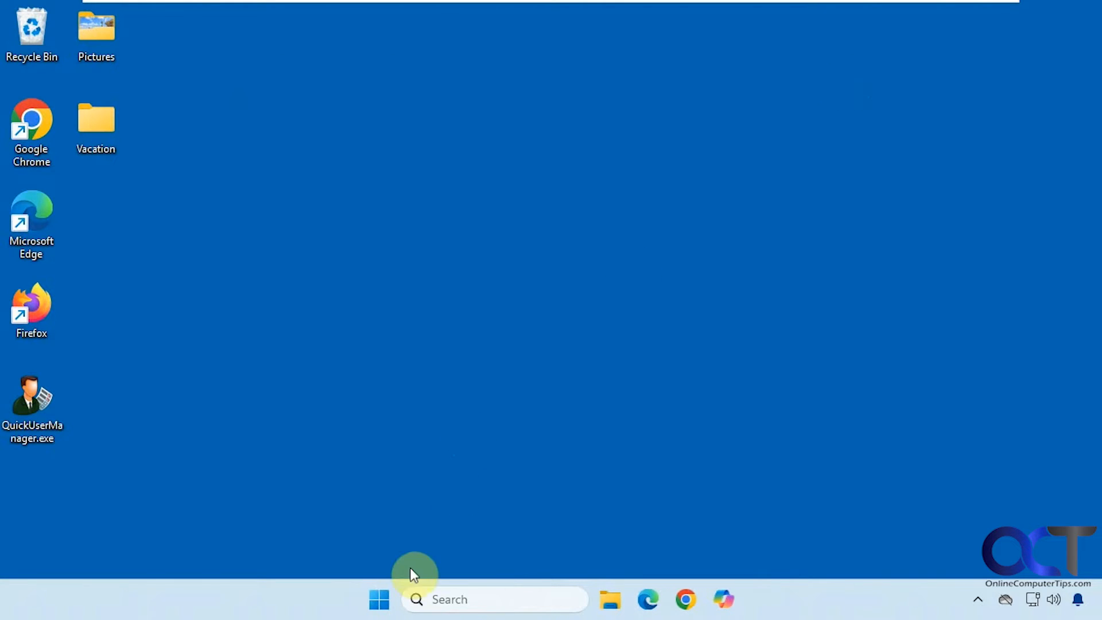
# Restart the computer from the Start menu's power options
pyautogui.click(379, 599)
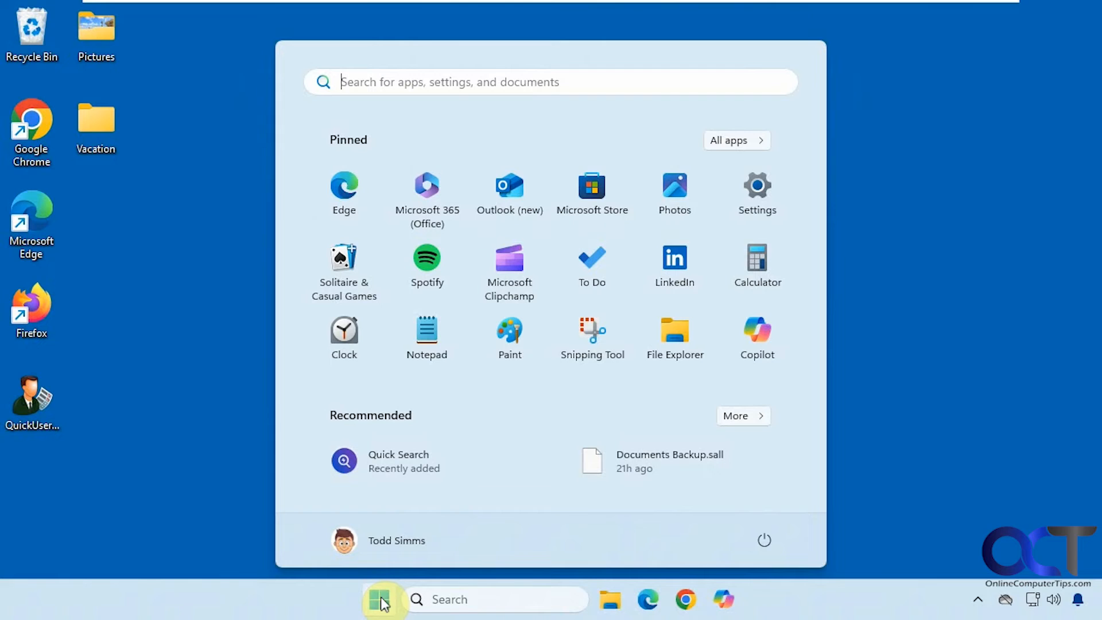
pyautogui.click(763, 538)
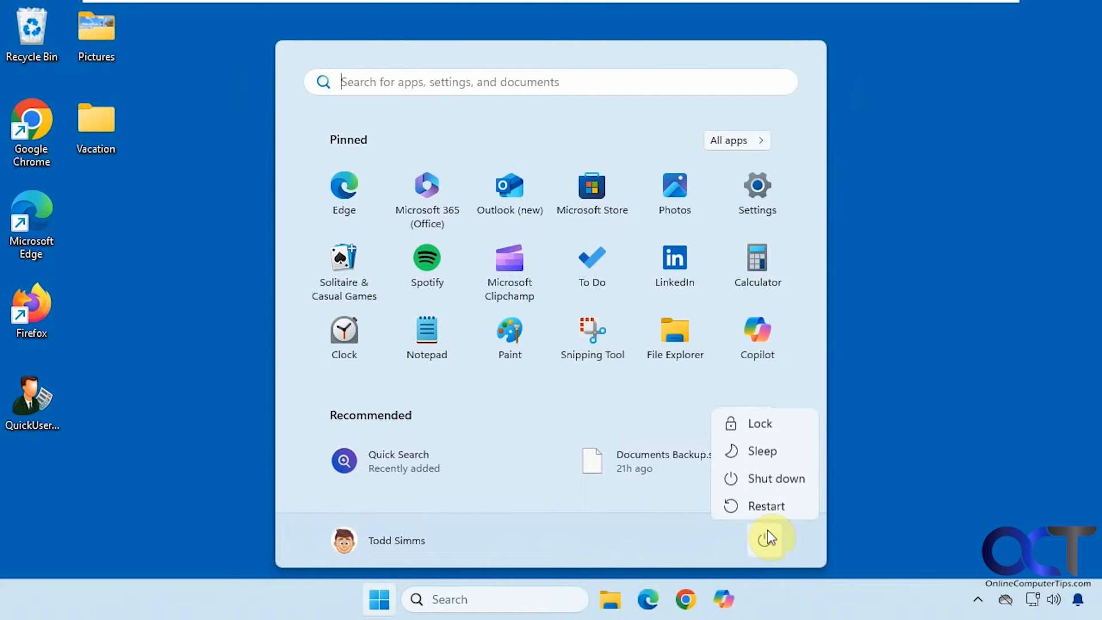
pyautogui.click(766, 499)
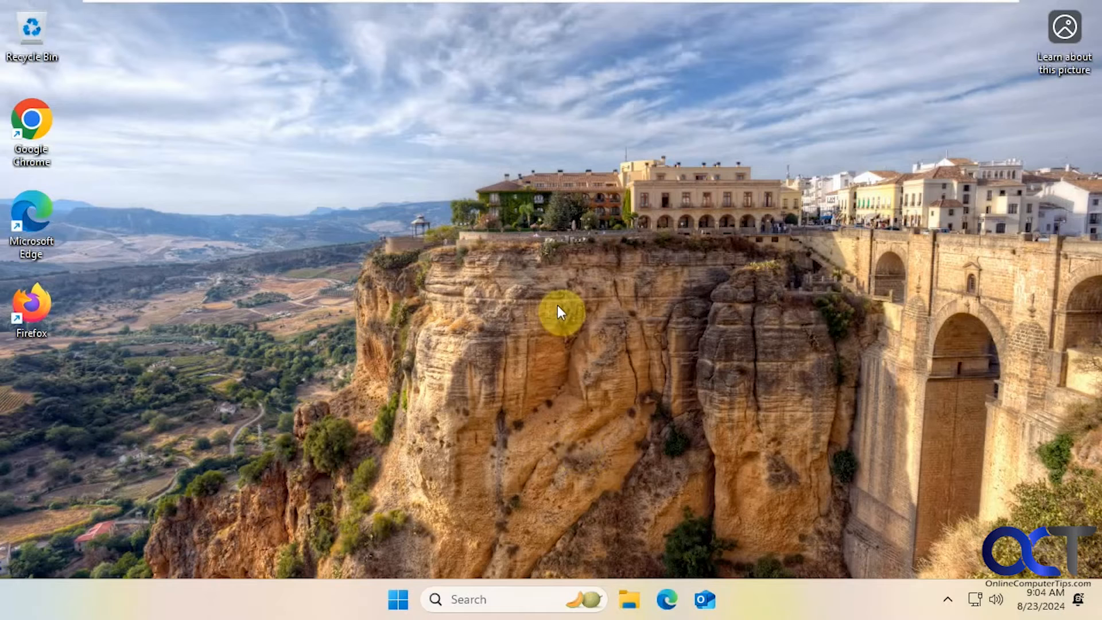
# After the reboot, open the signed-in account's card in Start and reveal its sign-out choices
pyautogui.click(405, 603)
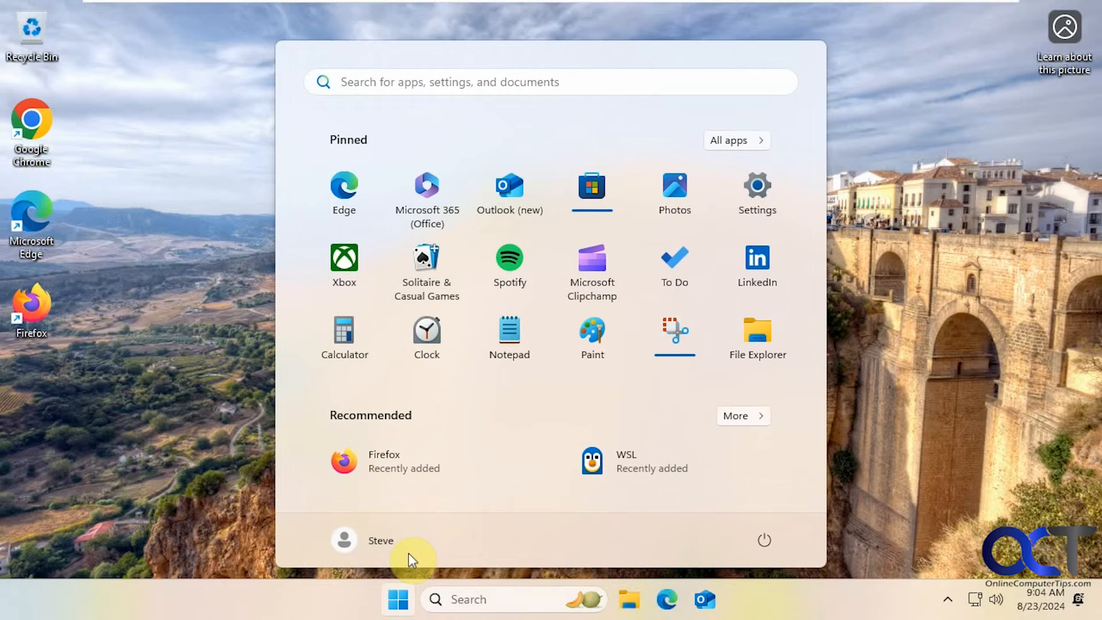
pyautogui.click(395, 545)
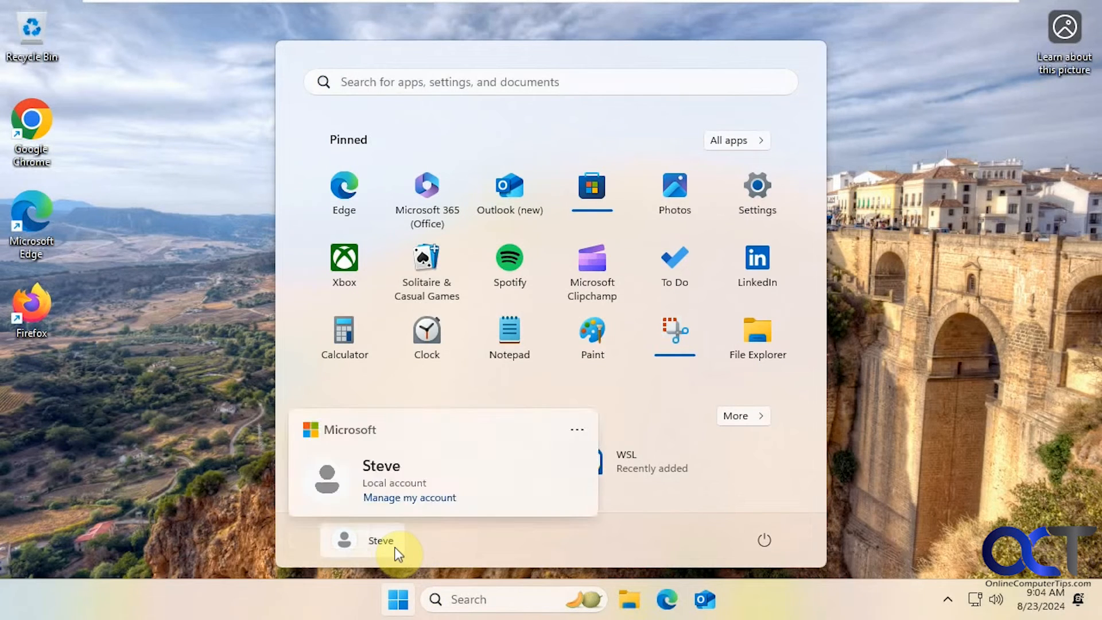
pyautogui.click(576, 430)
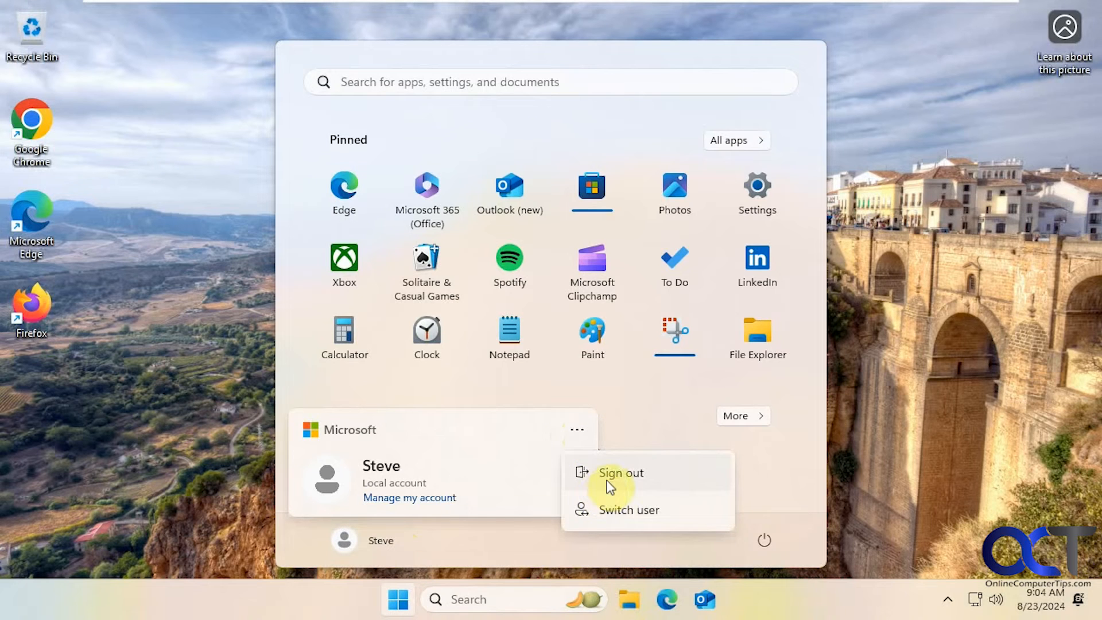
# Sign out of the auto-signed-in account and sign in as the cartoon-avatar administrator
pyautogui.click(608, 482)
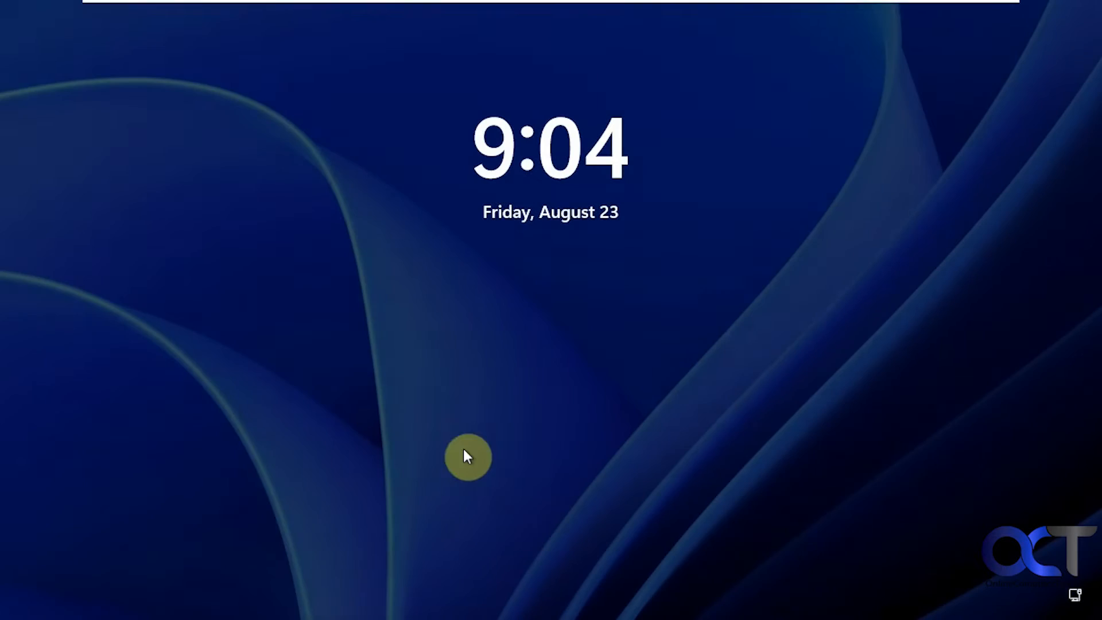
pyautogui.click(411, 454)
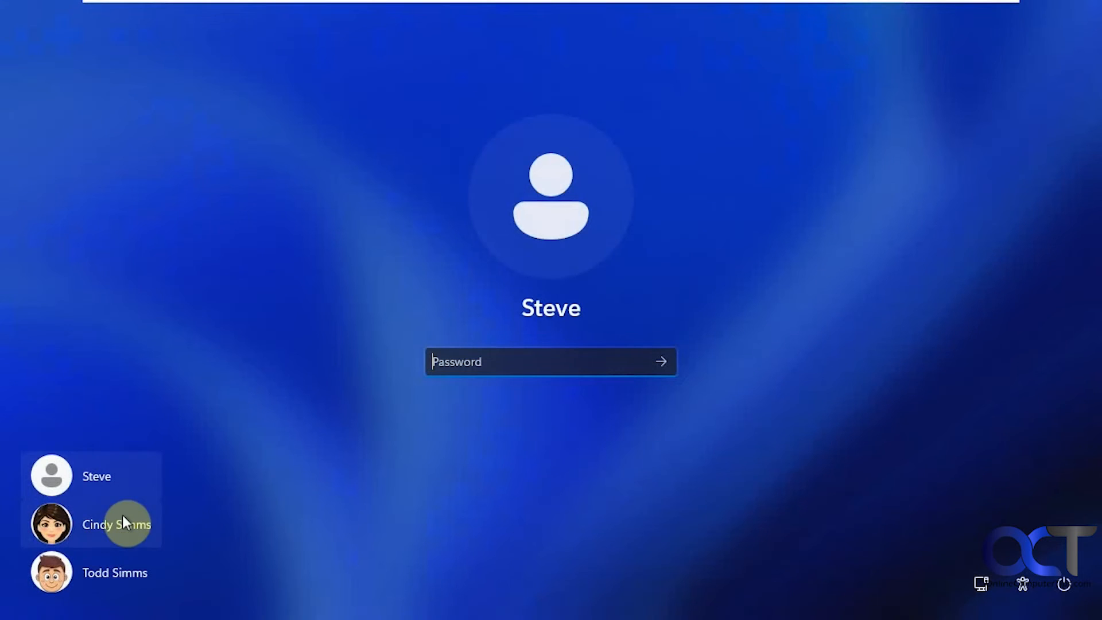
pyautogui.click(110, 573)
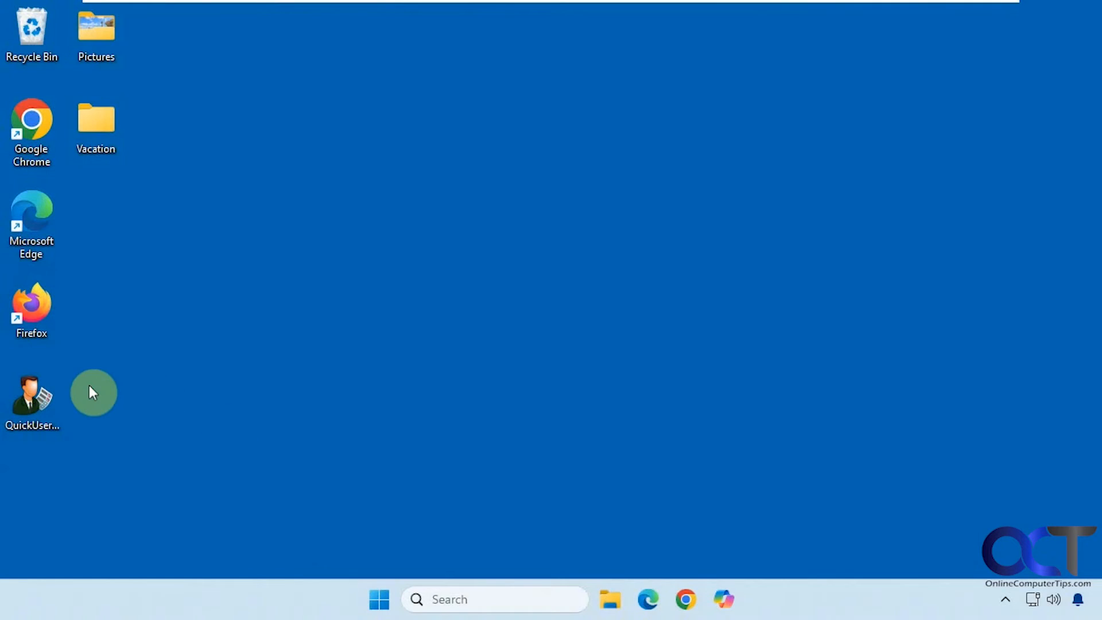
# Relaunch Quick User Manager with UAC approval and view the female-portrait admin's details, cancelling a picture change
pyautogui.doubleClick(32, 396)
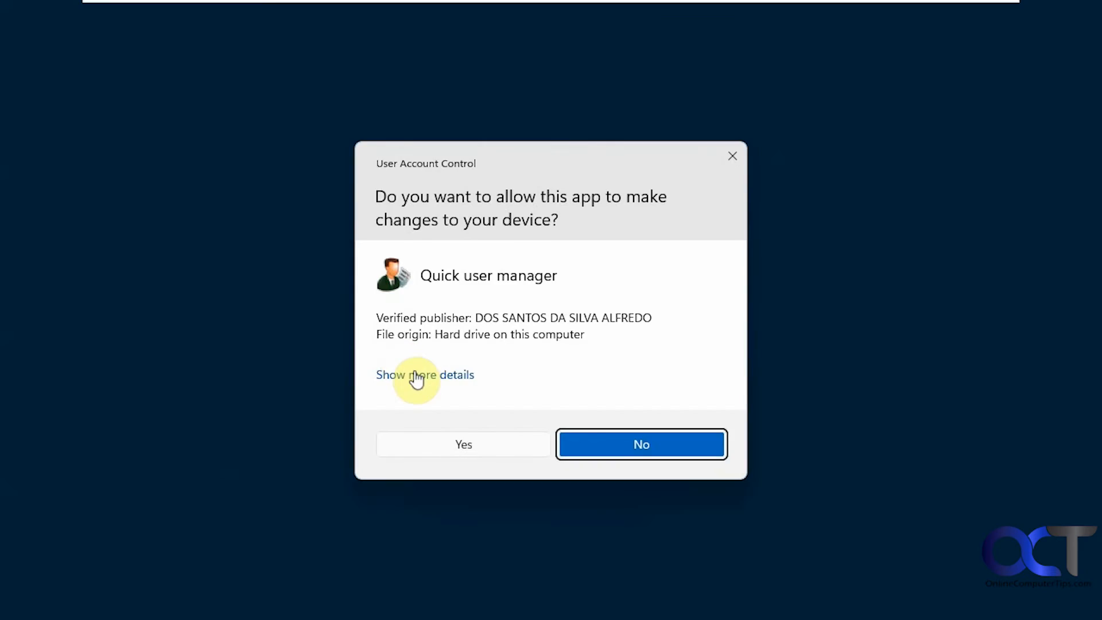
pyautogui.click(446, 437)
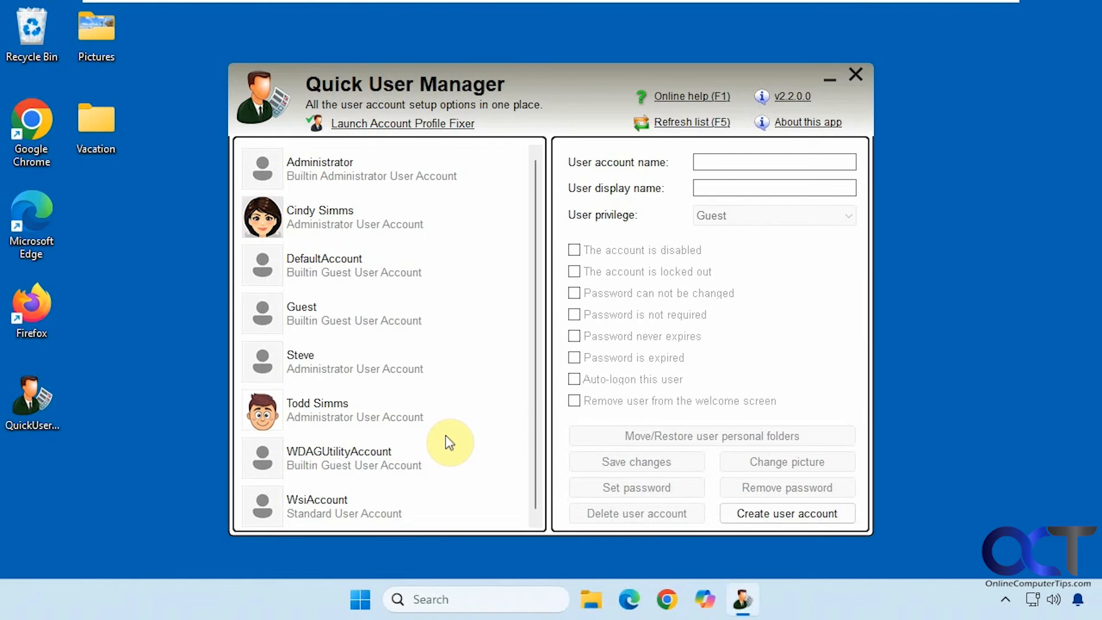
pyautogui.click(336, 221)
pyautogui.click(784, 470)
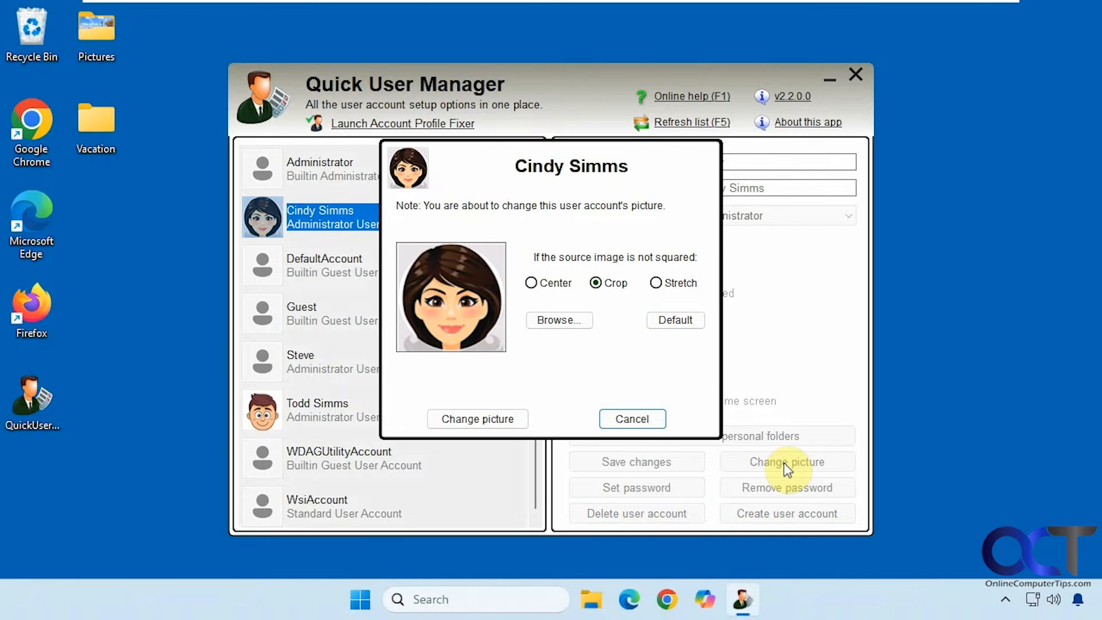
pyautogui.click(641, 419)
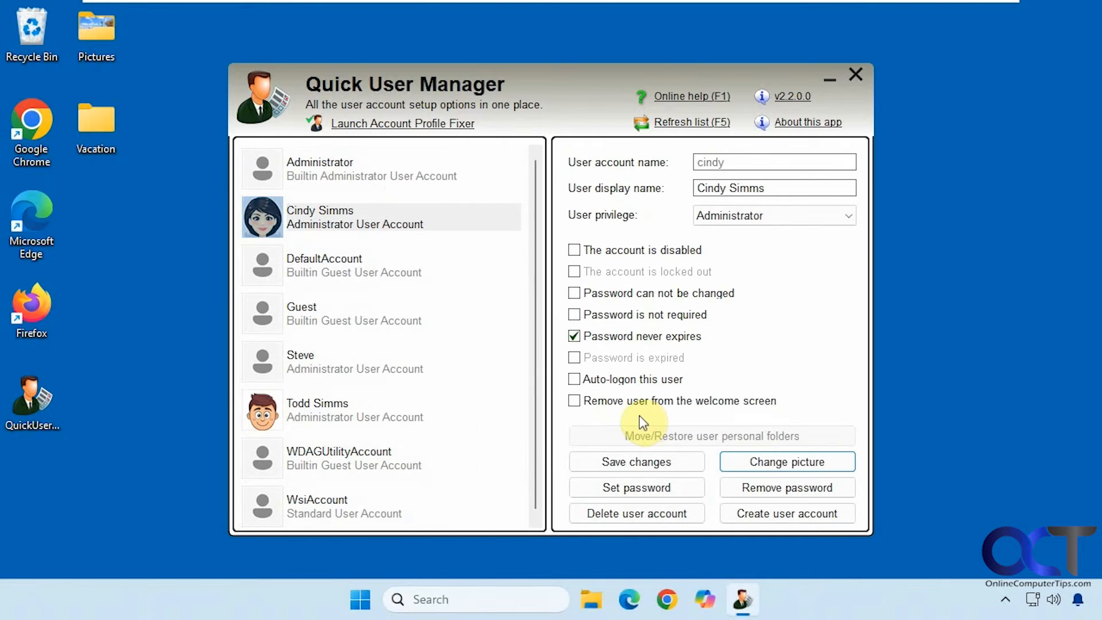
# Create a standard account named 'bob' and scroll the user list to show it
pyautogui.click(766, 512)
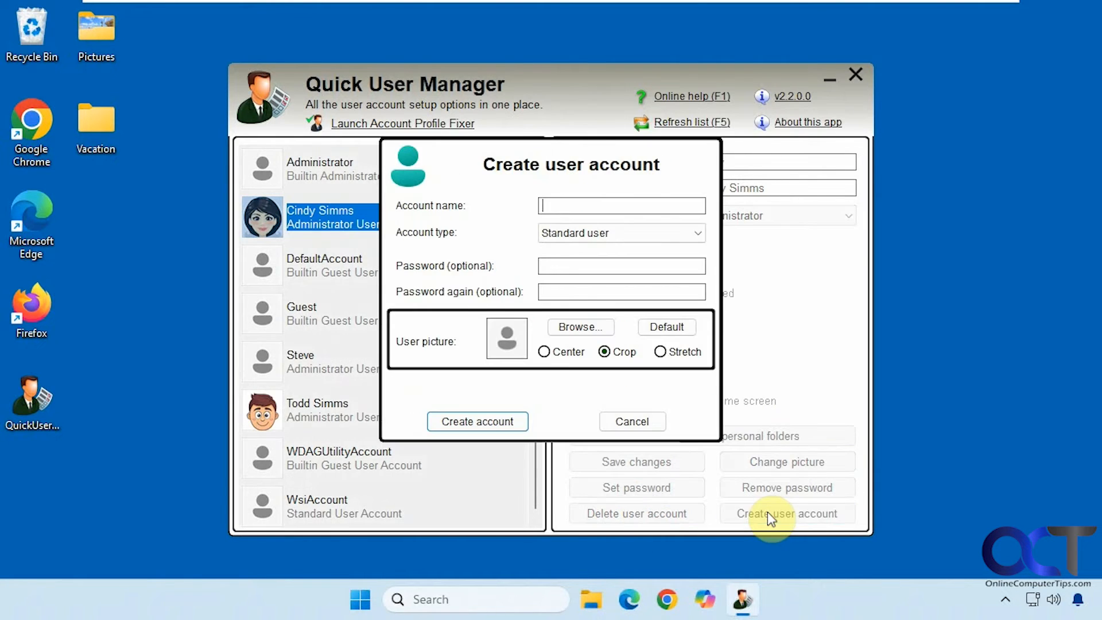
pyautogui.click(563, 206)
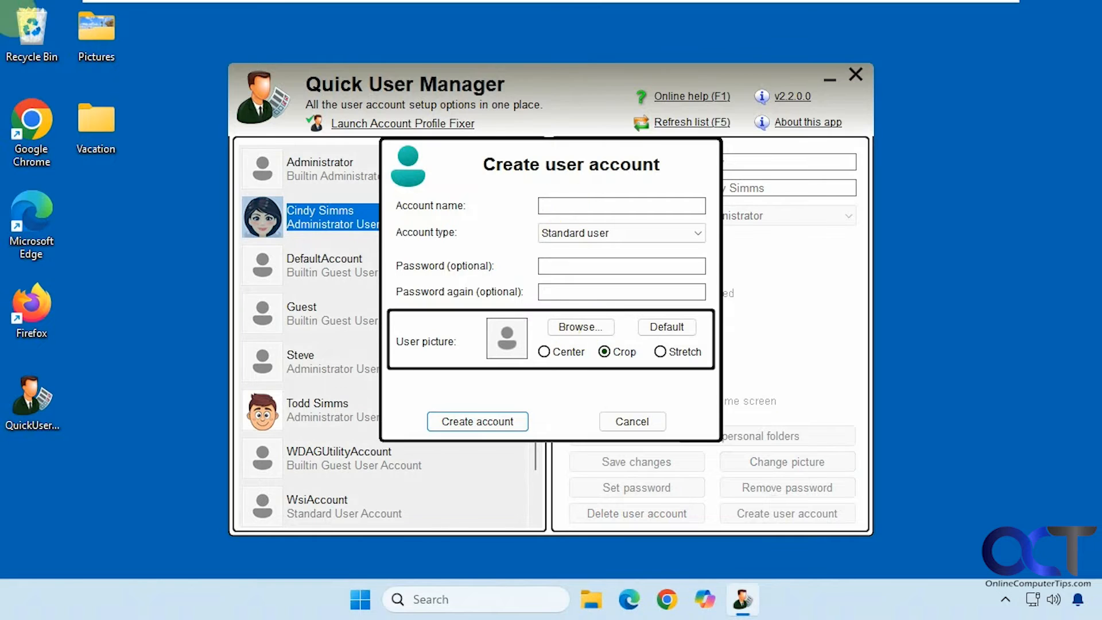
pyautogui.write('bob')
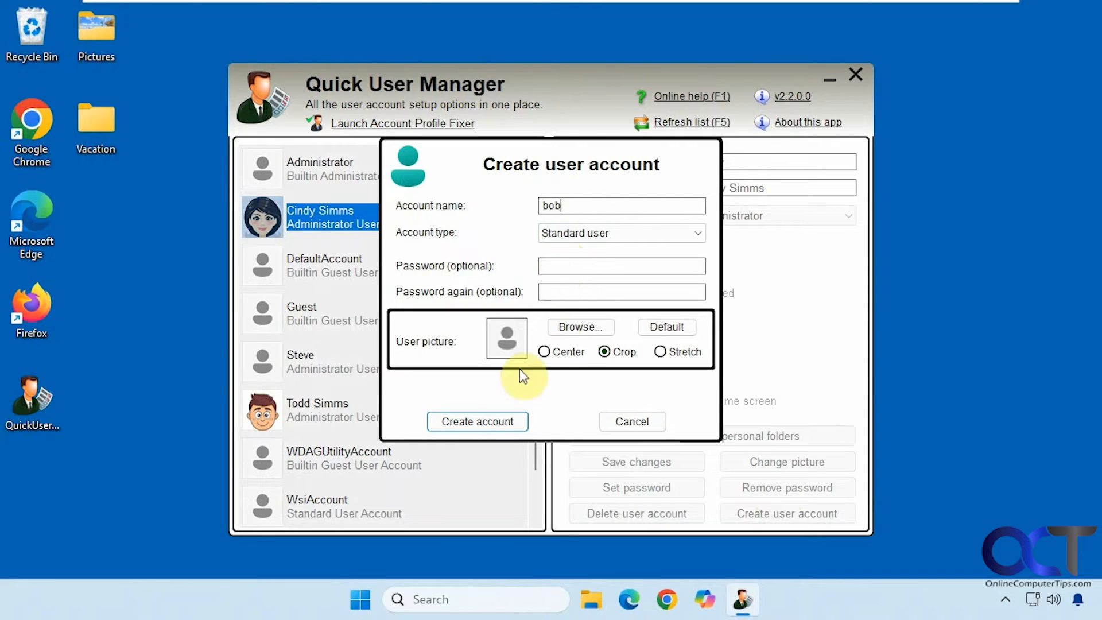
pyautogui.click(491, 420)
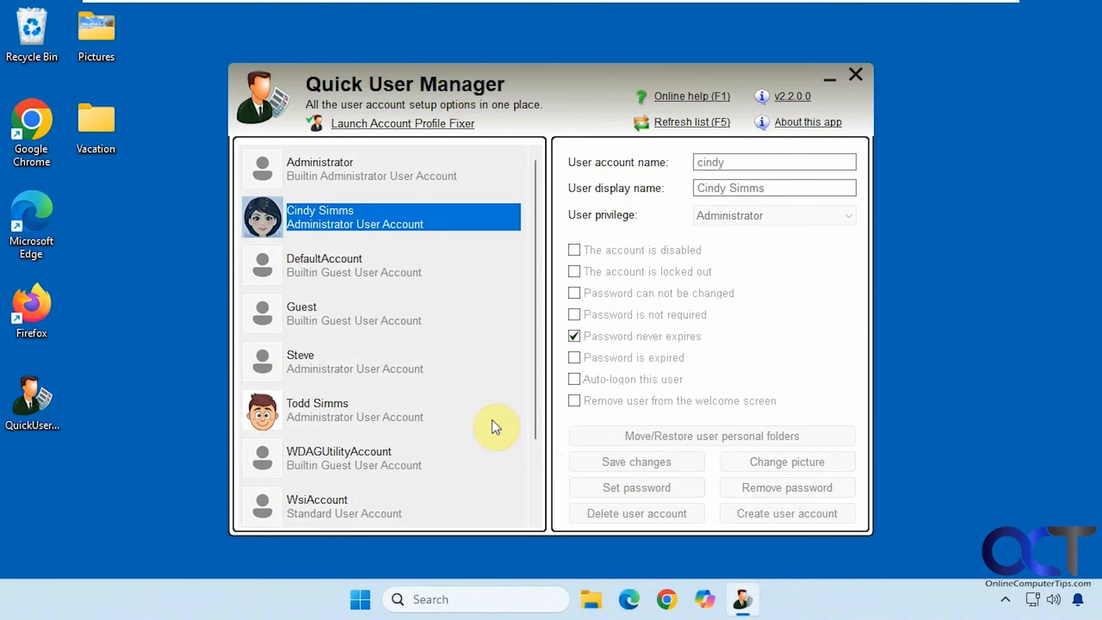
pyautogui.scroll(-2, 528, 409)
pyautogui.moveTo(532, 406); pyautogui.dragTo(531, 487)
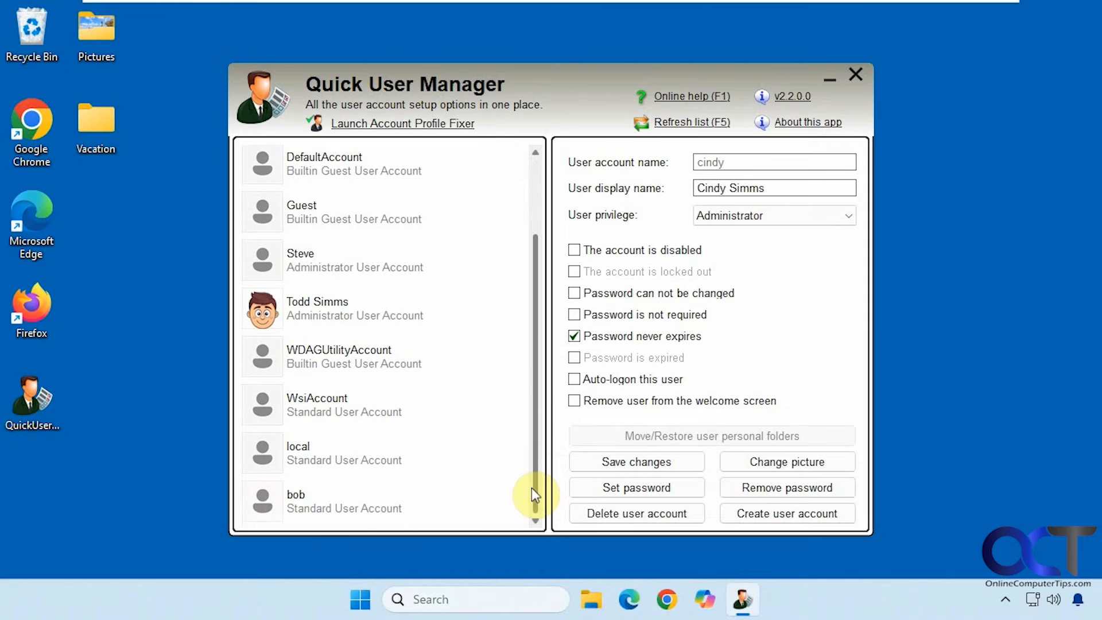
# Switch user from the Start menu account card and sign in to bob
pyautogui.click(361, 599)
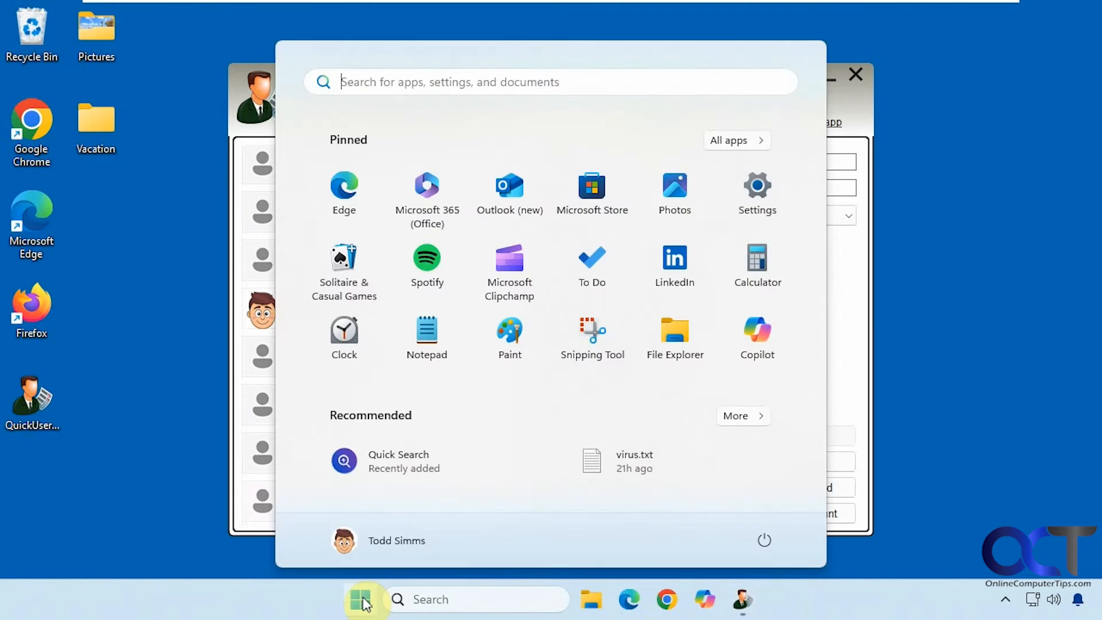
pyautogui.click(391, 545)
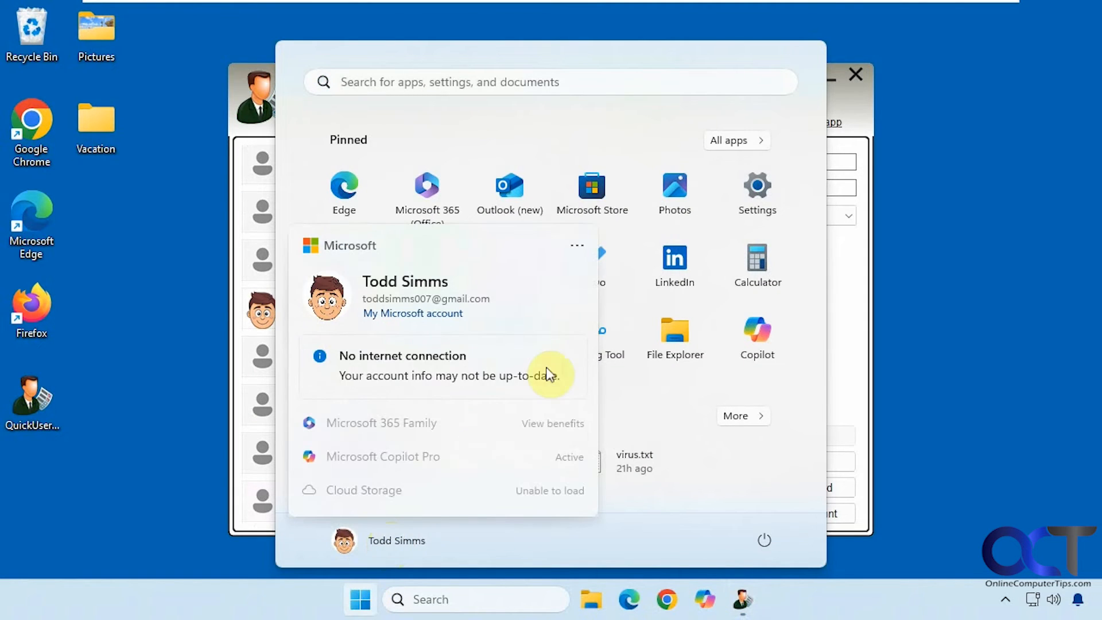
pyautogui.click(575, 250)
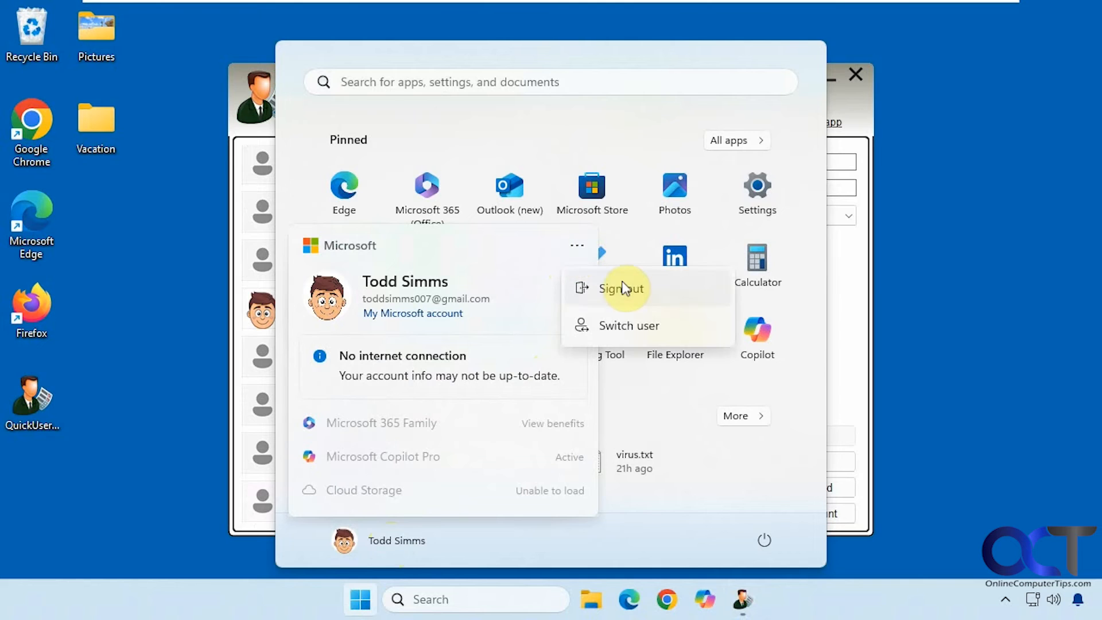
pyautogui.click(644, 324)
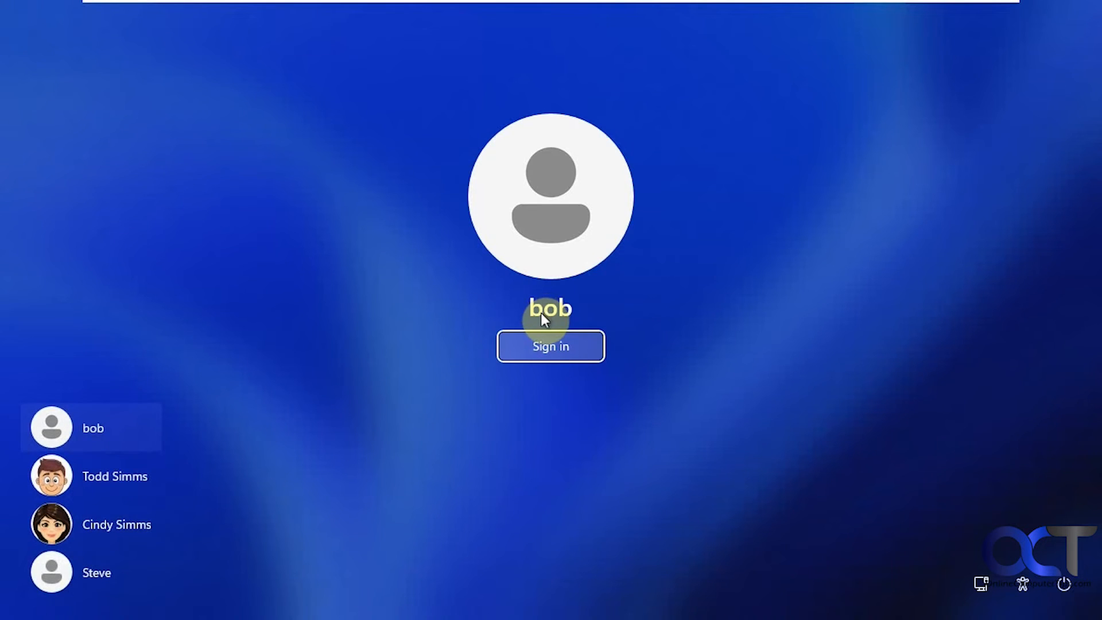
pyautogui.click(541, 344)
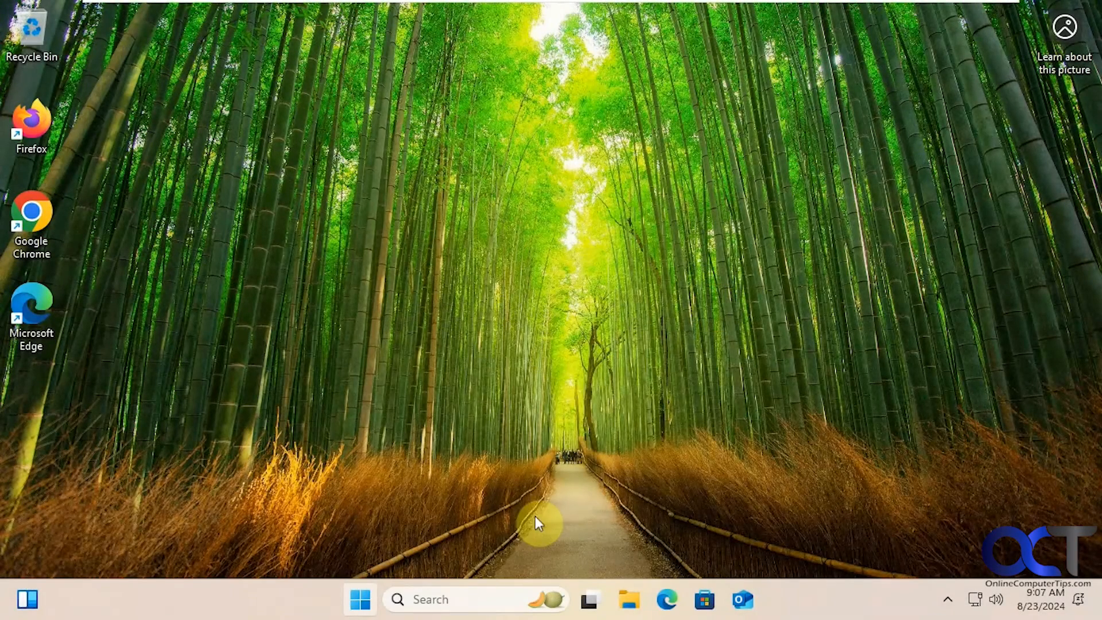
# Sign bob out and sign back into the original administrator account with its PIN
pyautogui.click(362, 600)
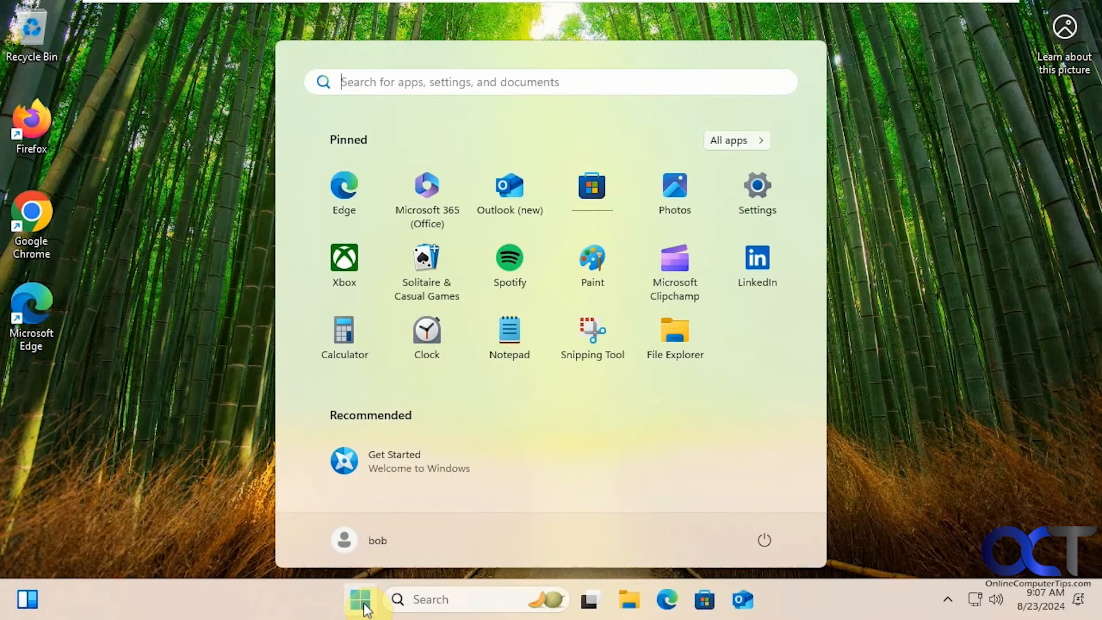
pyautogui.click(383, 546)
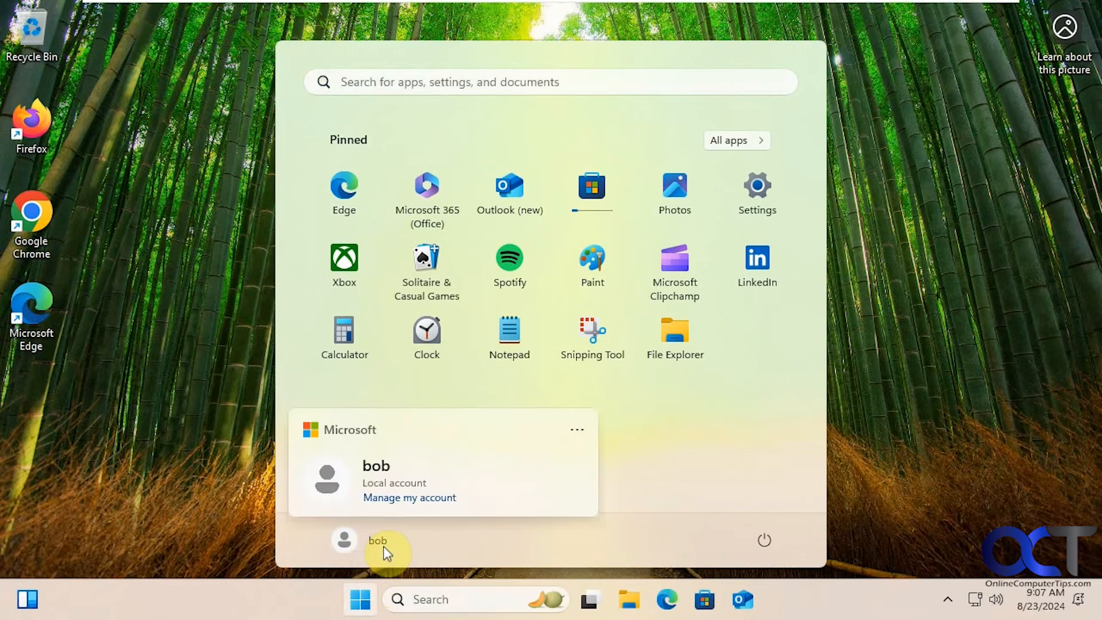
pyautogui.click(576, 431)
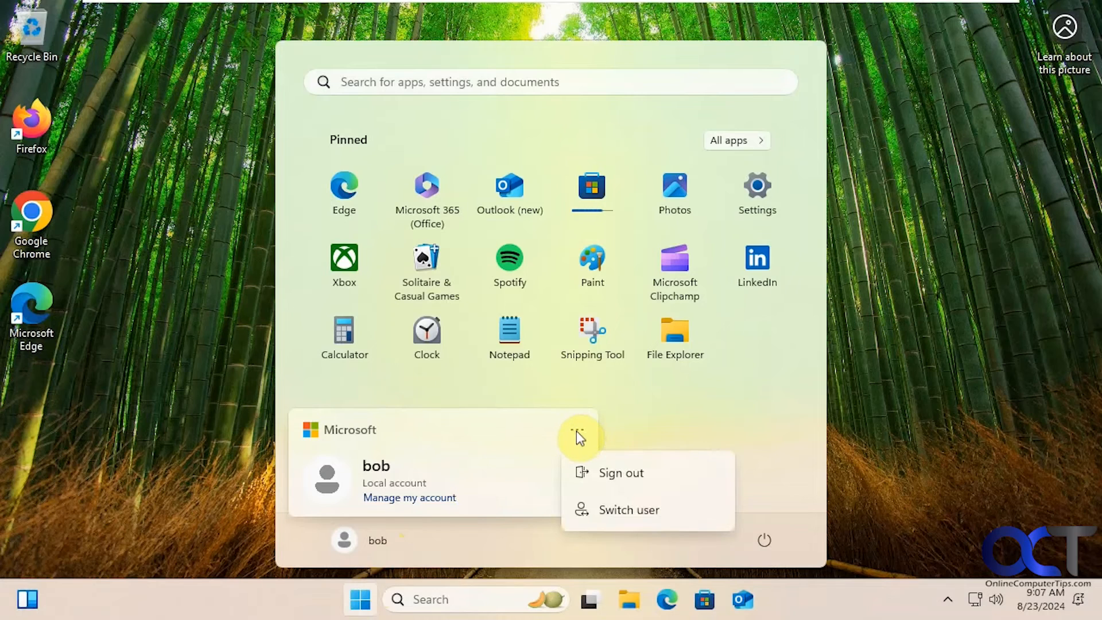
pyautogui.click(590, 484)
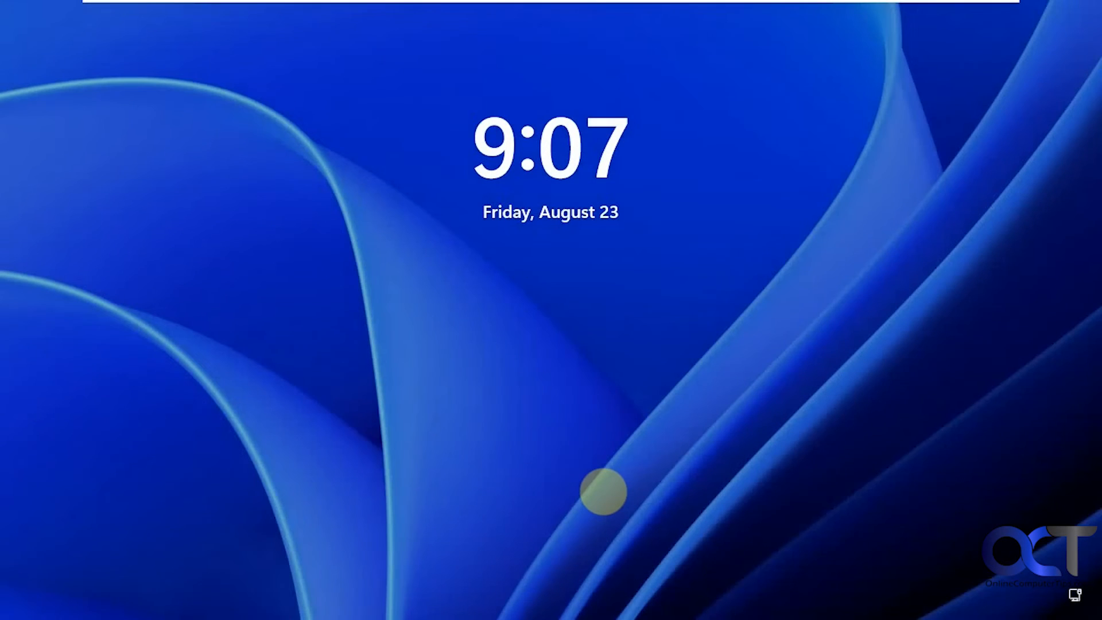
pyautogui.click(543, 308)
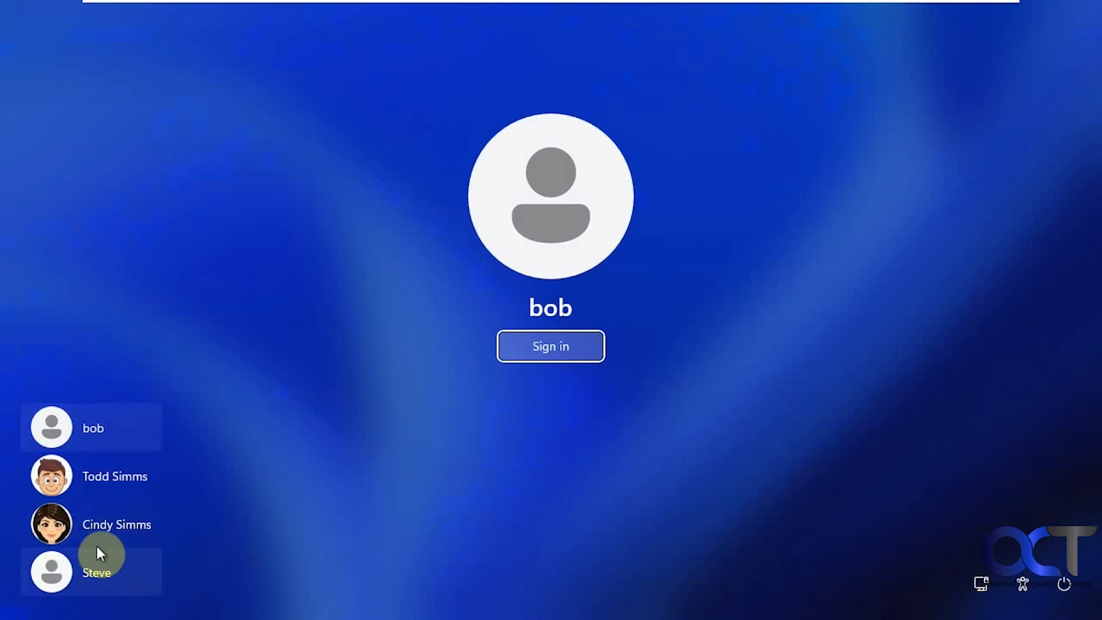
pyautogui.click(112, 482)
pyautogui.write('••••')
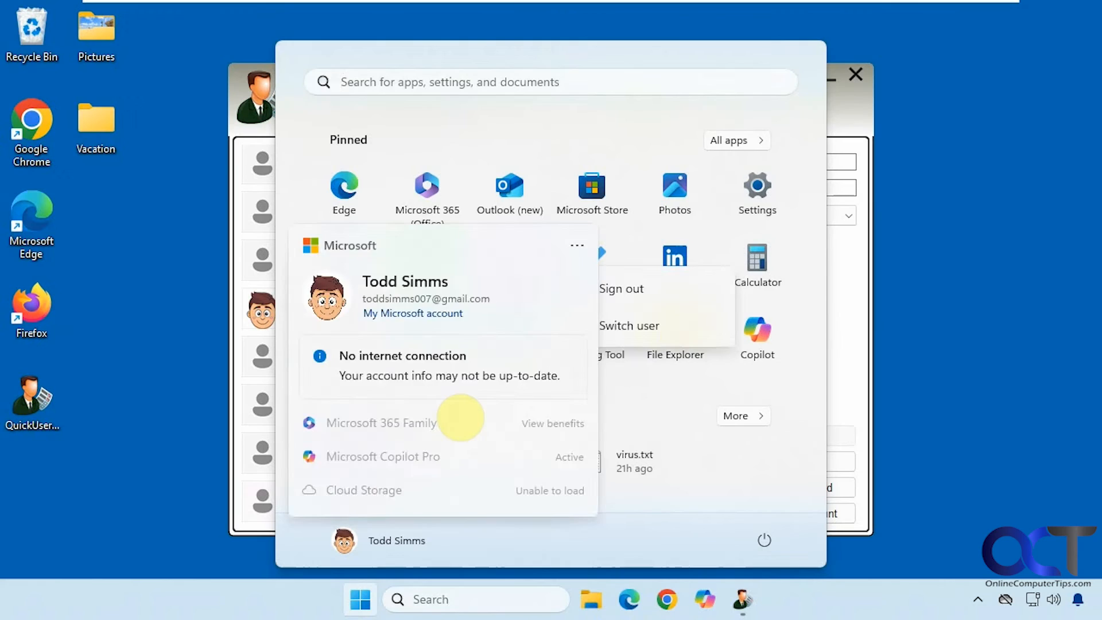
# Delete the bob account along with its files and folders, acknowledging the success message
pyautogui.click(460, 418)
pyautogui.click(979, 187)
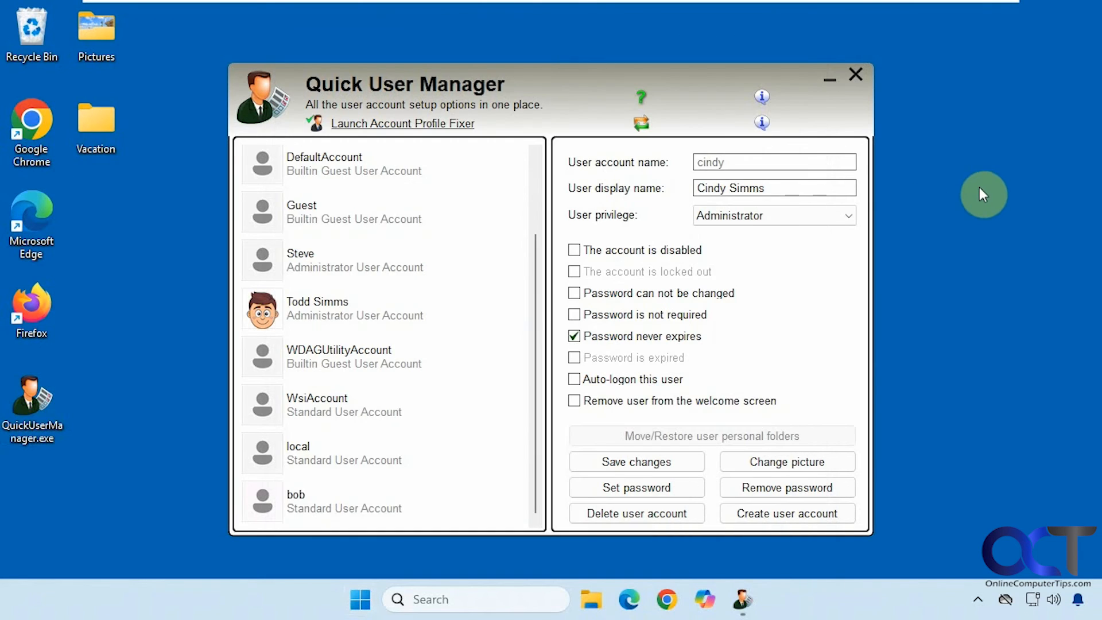
pyautogui.click(322, 507)
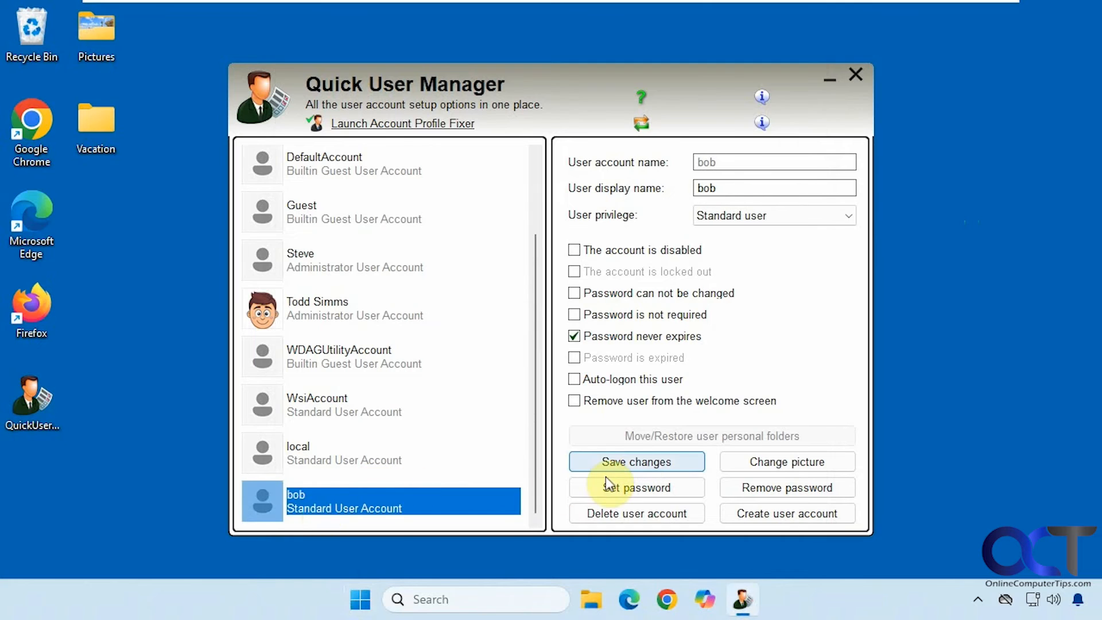
pyautogui.click(638, 511)
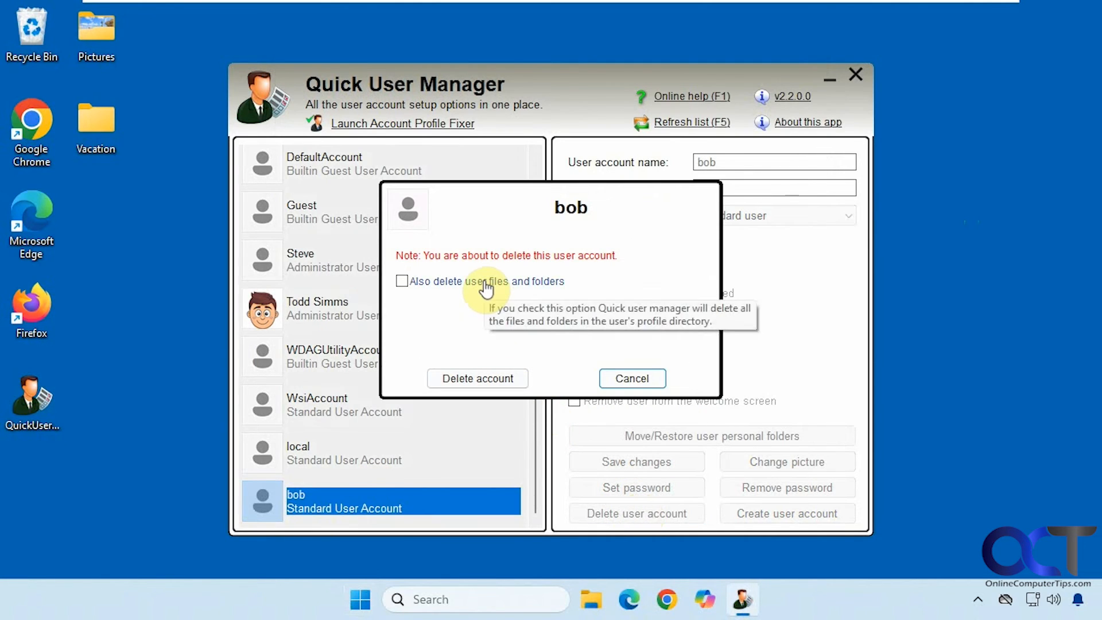
pyautogui.click(402, 284)
pyautogui.click(462, 377)
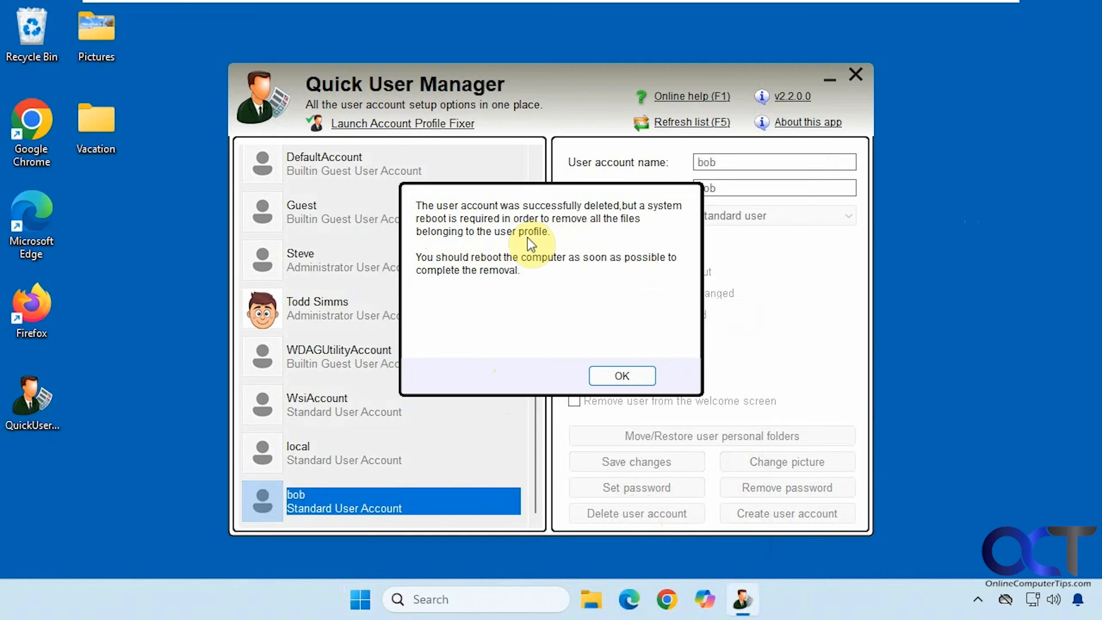
pyautogui.click(629, 374)
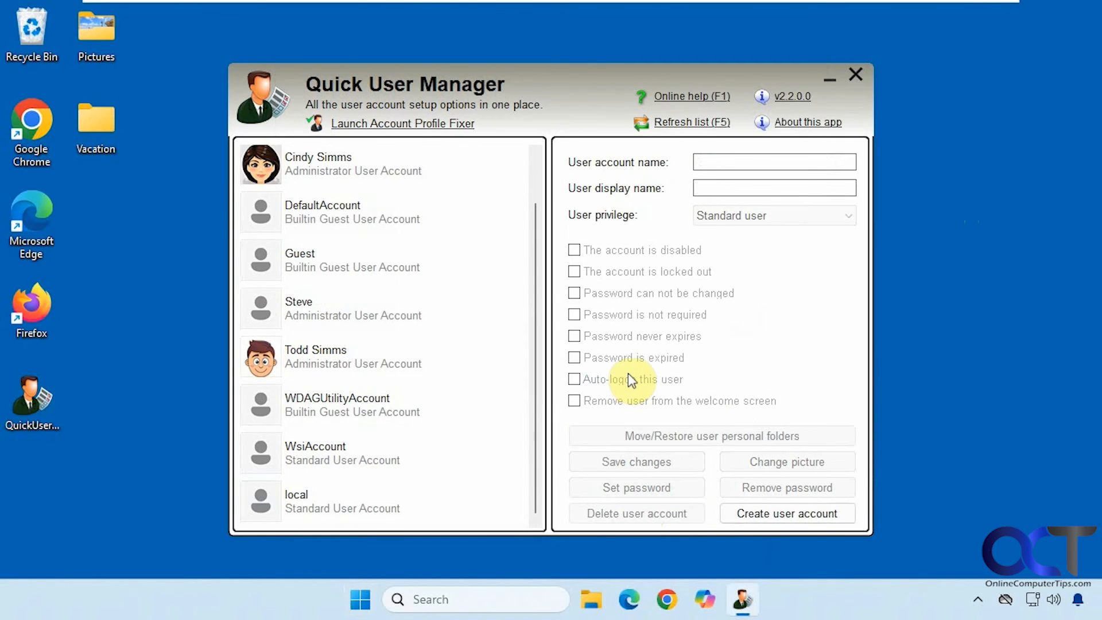
# Select the main administrator account and launch Account Profile Fixer
pyautogui.click(419, 361)
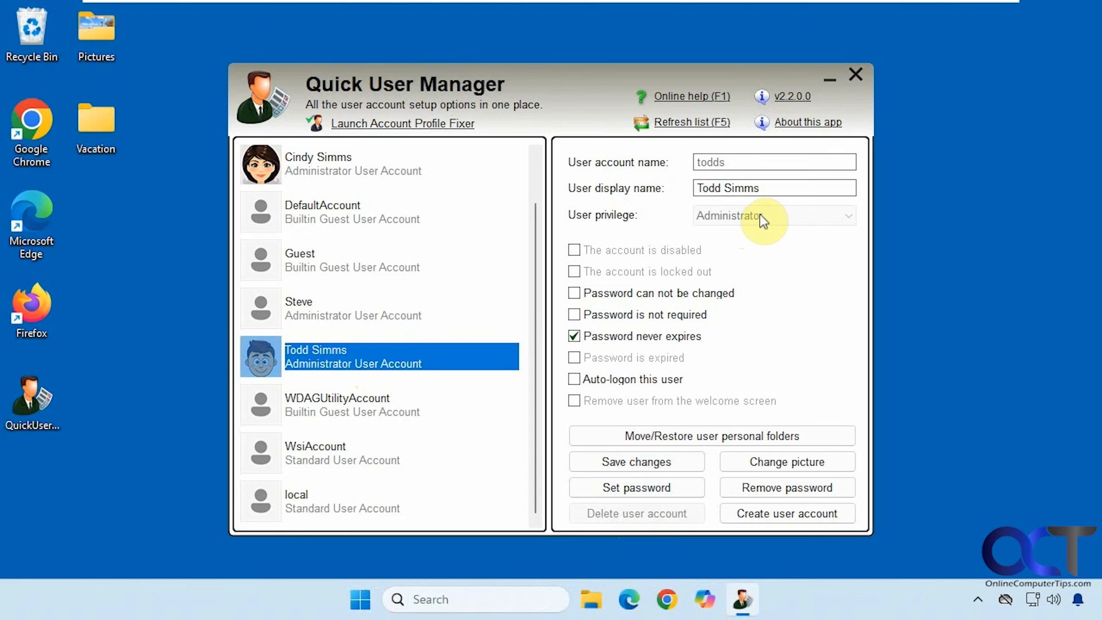
pyautogui.click(402, 125)
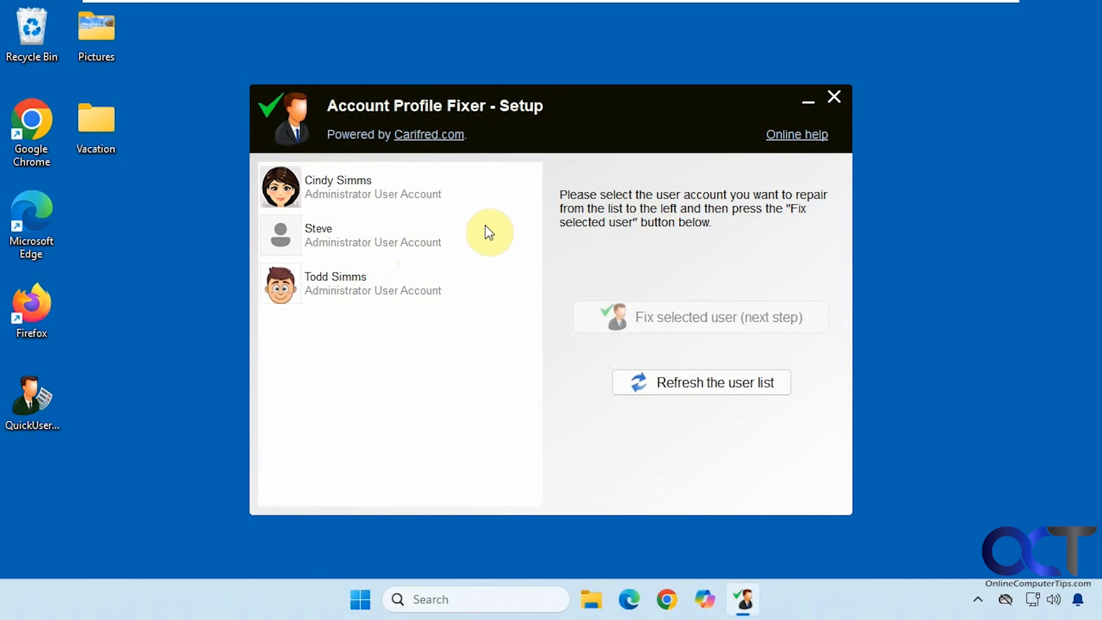
# Close the Account Profile Fixer setup window after reviewing its three administrator accounts
pyautogui.click(831, 98)
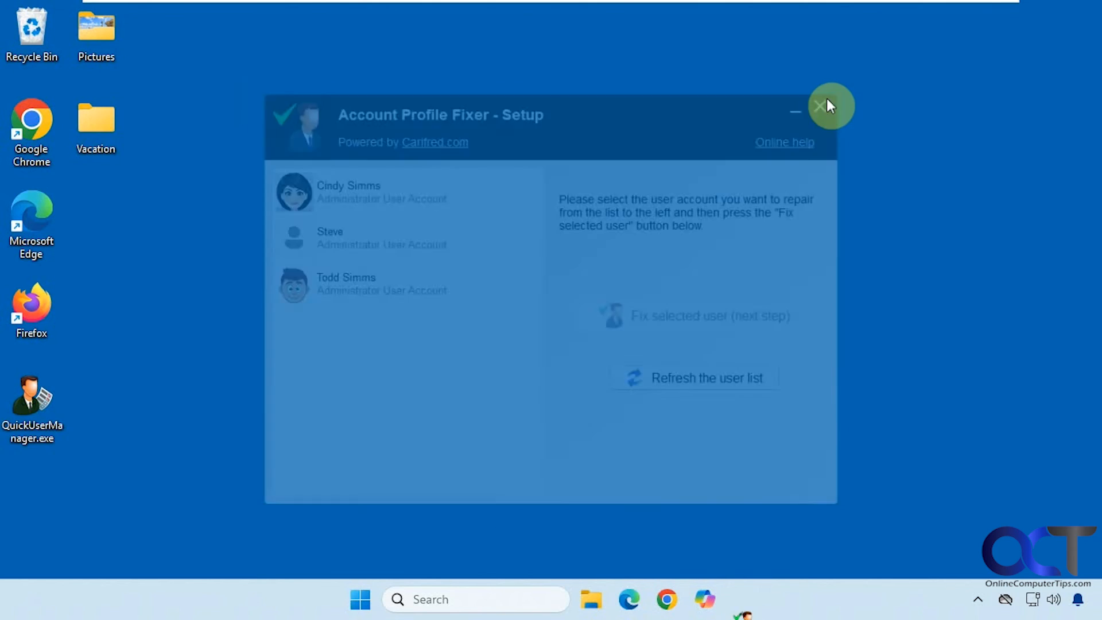
# Relaunch Quick User Manager from its desktop icon and approve the UAC prompt
pyautogui.doubleClick(41, 419)
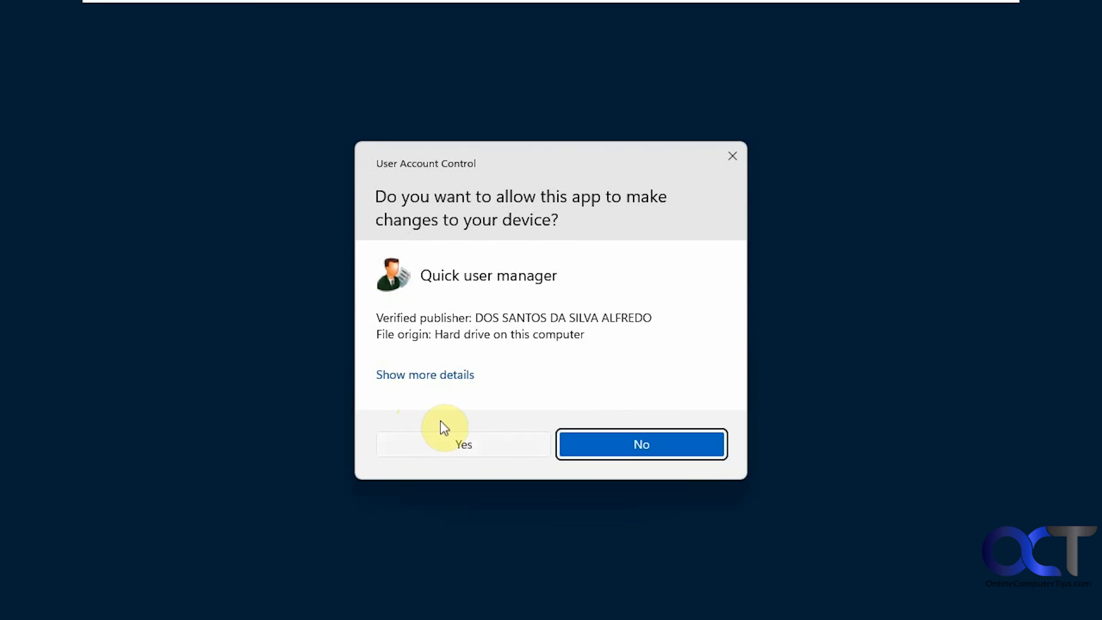
pyautogui.click(448, 437)
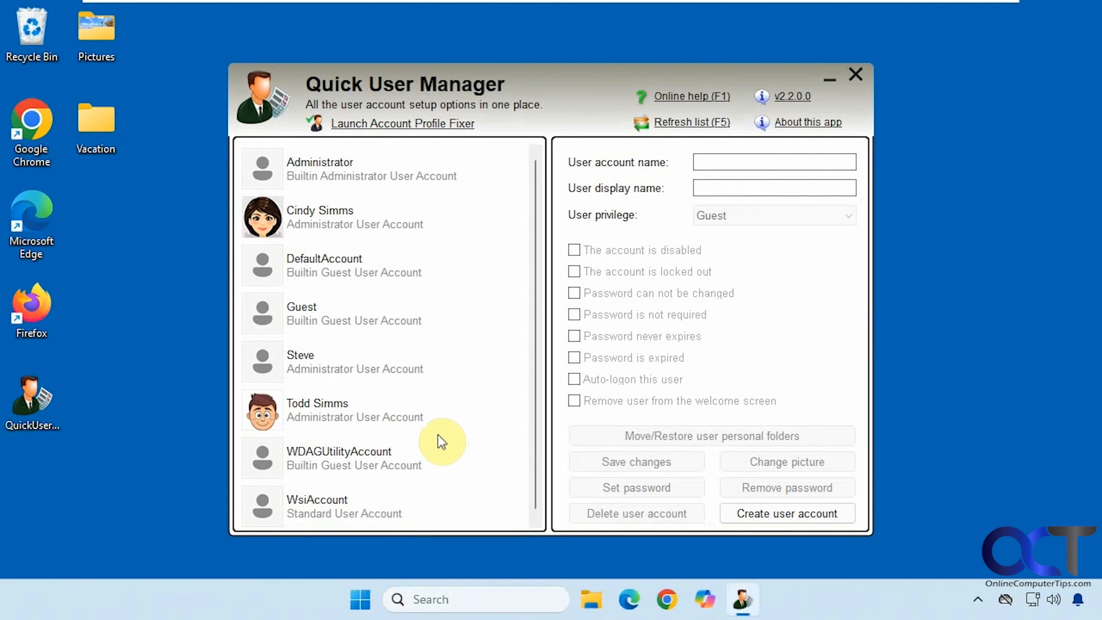